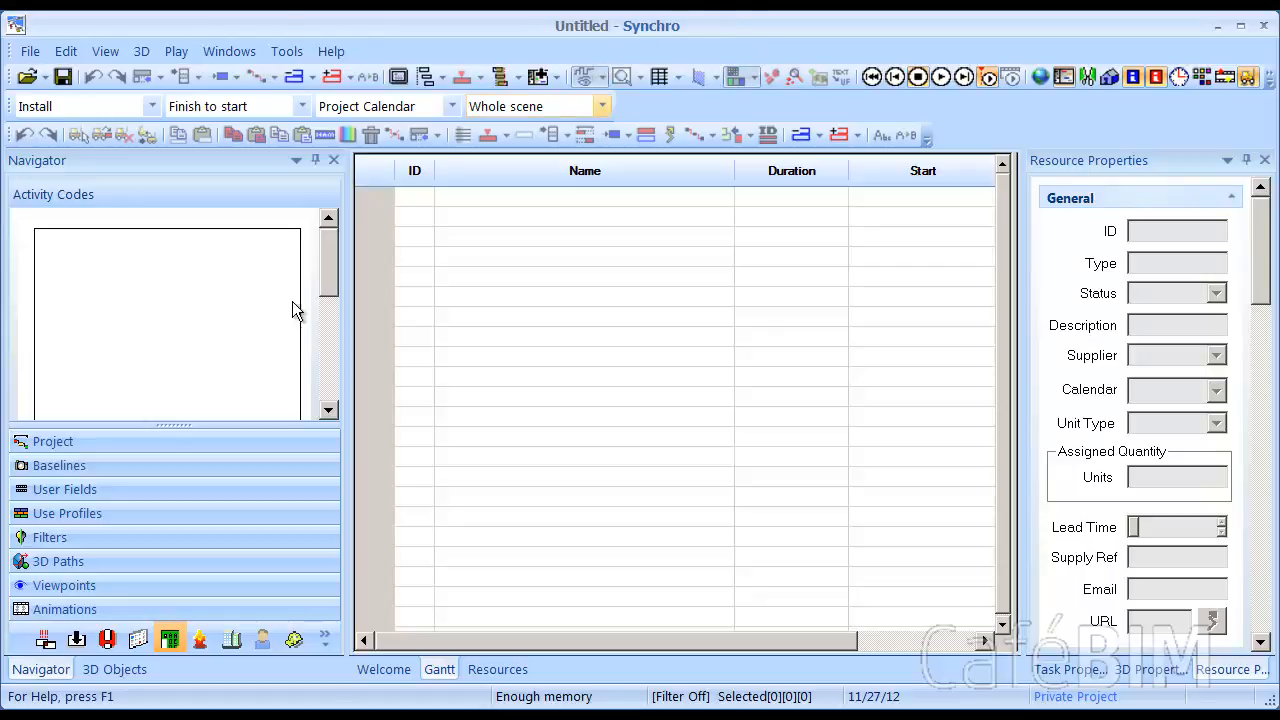
Enlarge the Project section of the Navigator and review its details, scheduling options and budgeted costs
click(106, 450)
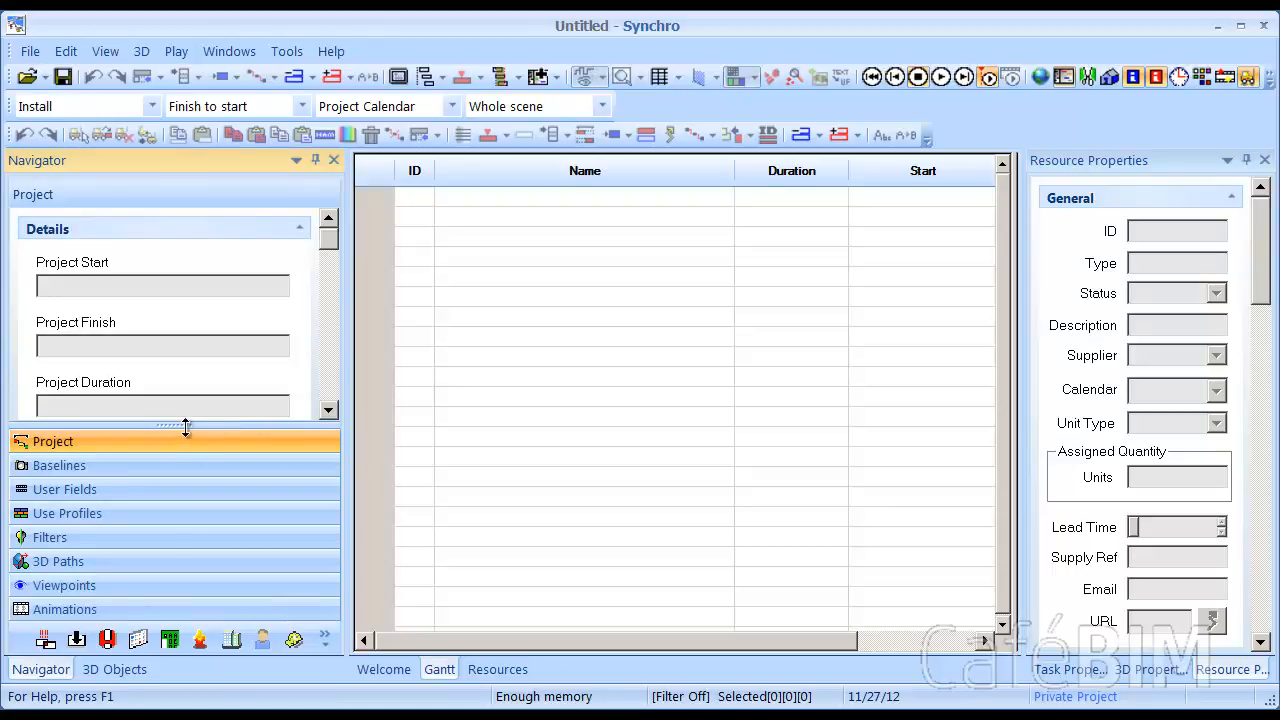
drag(185, 427, 169, 605)
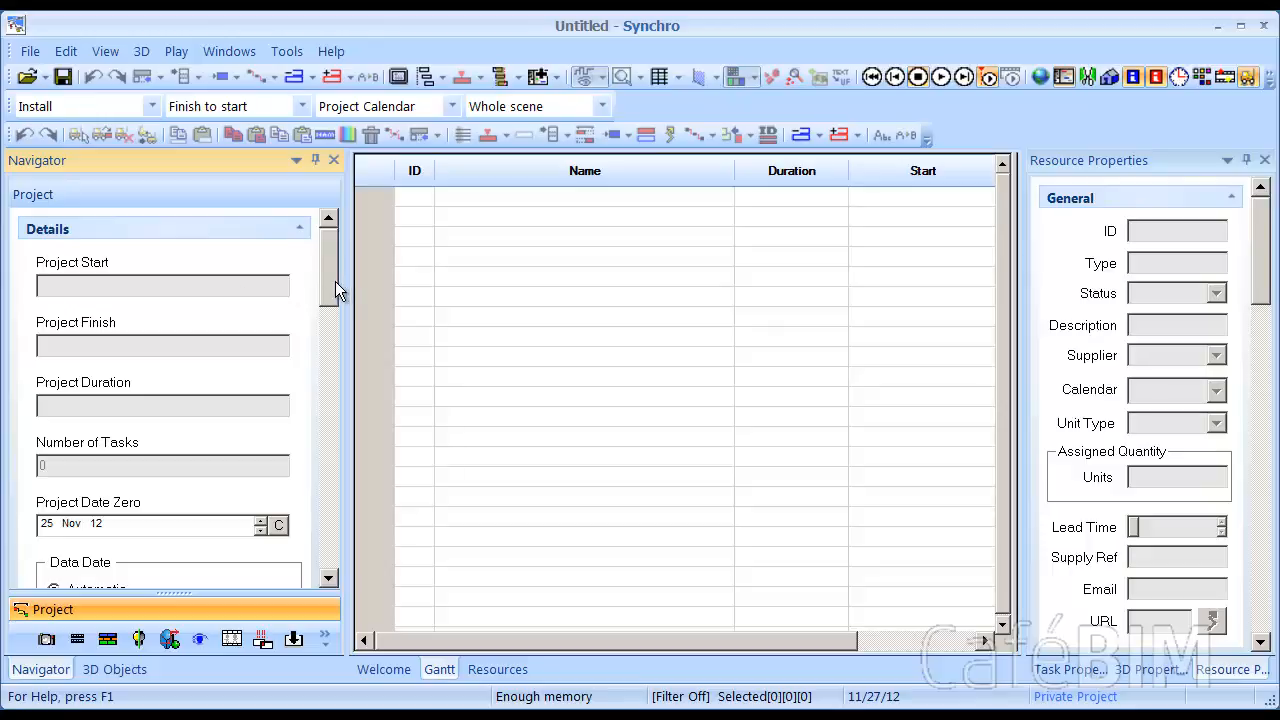
drag(331, 281, 326, 340)
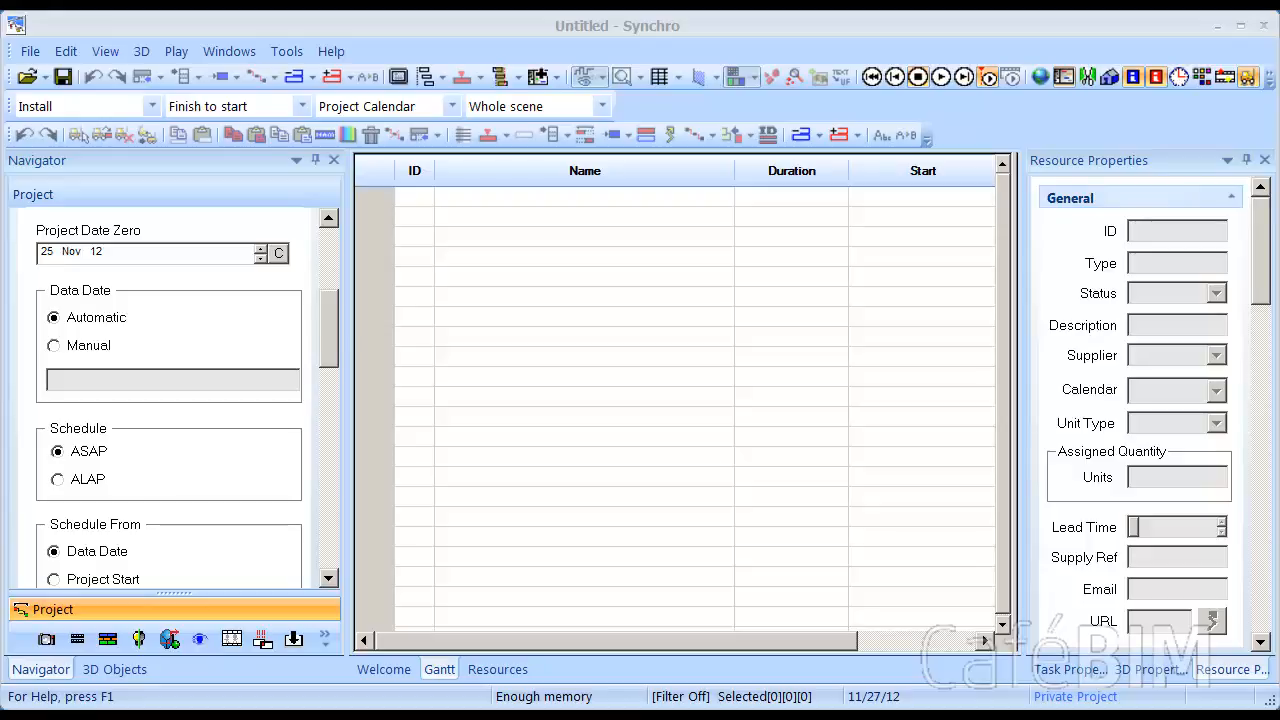
drag(334, 304, 326, 360)
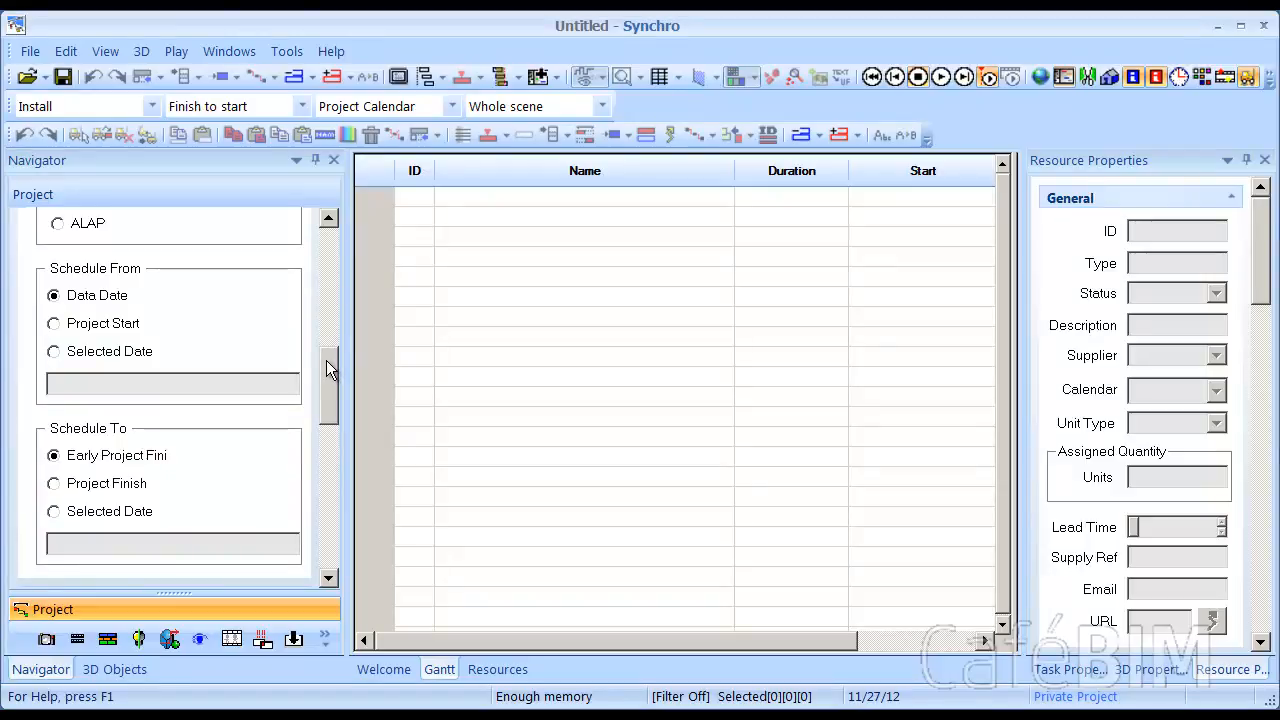
drag(326, 360, 330, 444)
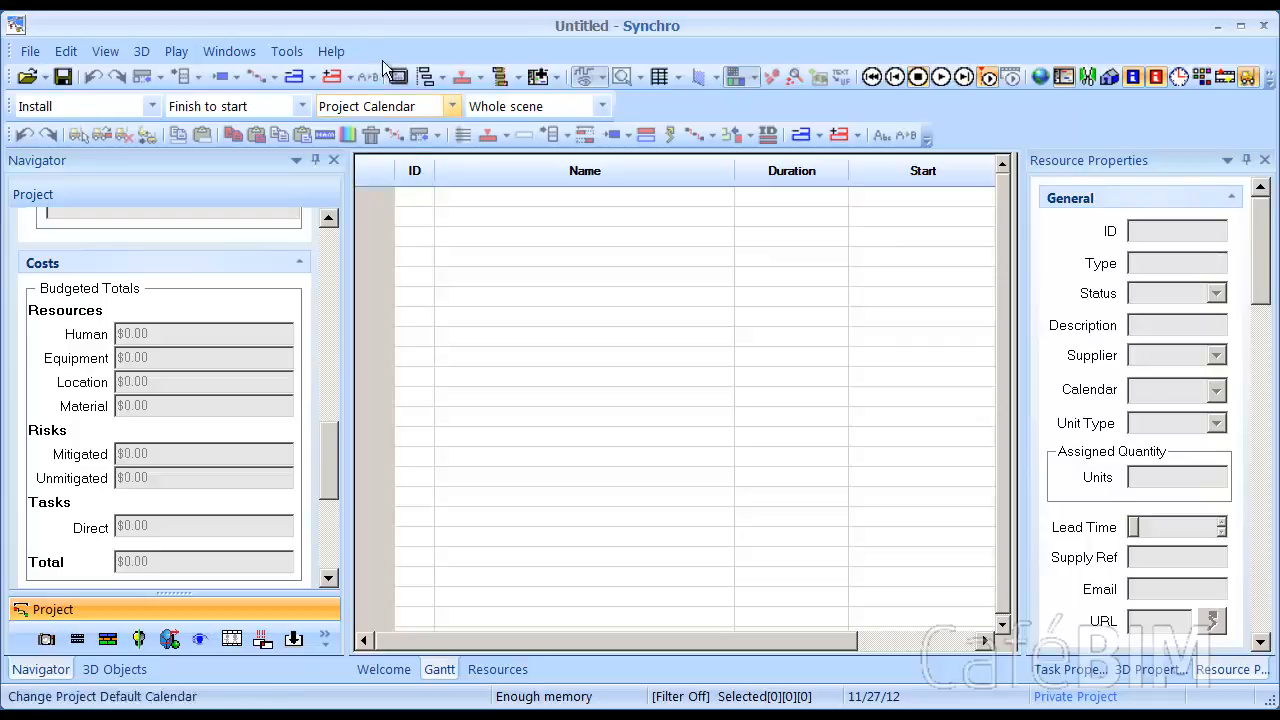
Enable automatic rescheduling and confirmation of rescheduling results in the Gantt chart options
click(280, 54)
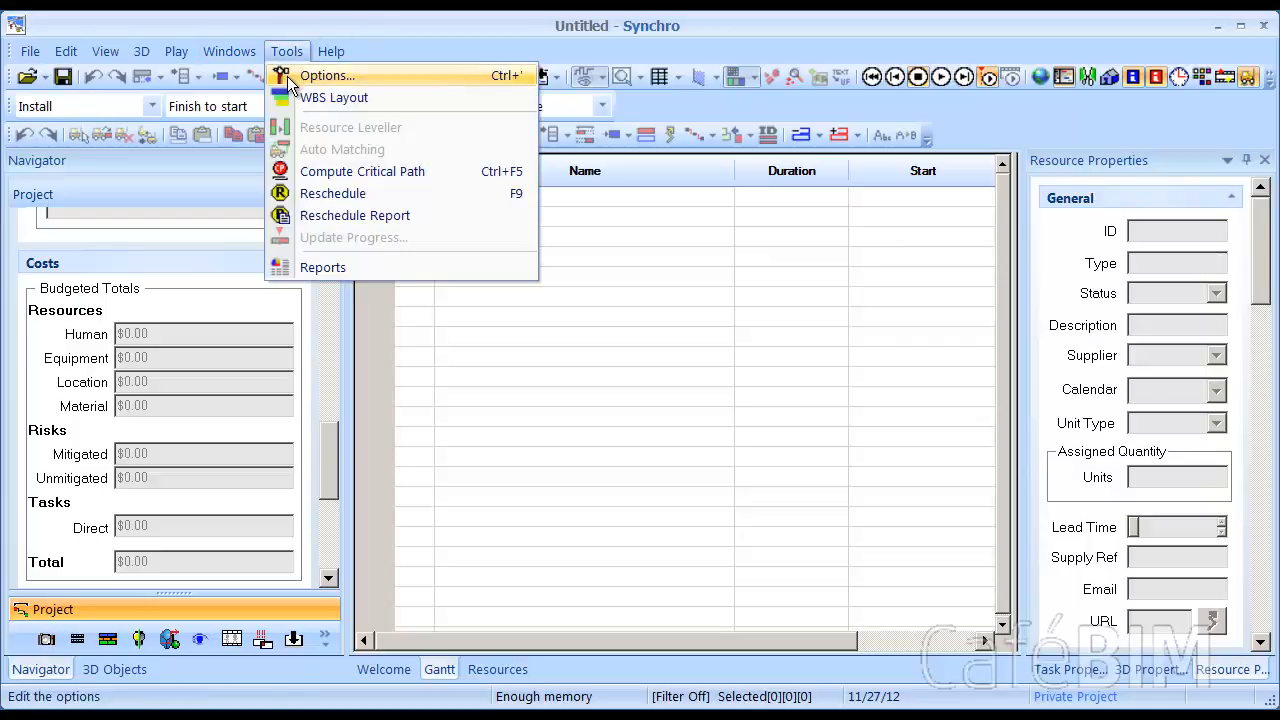
click(290, 75)
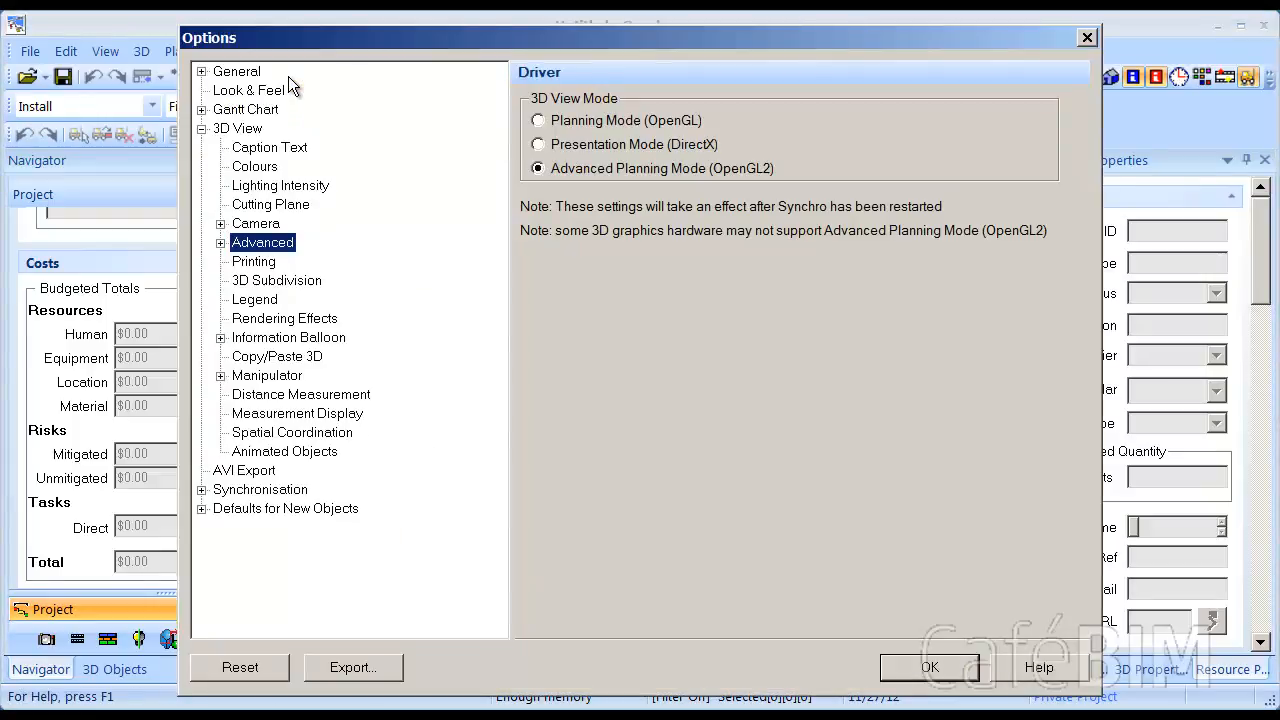
click(201, 110)
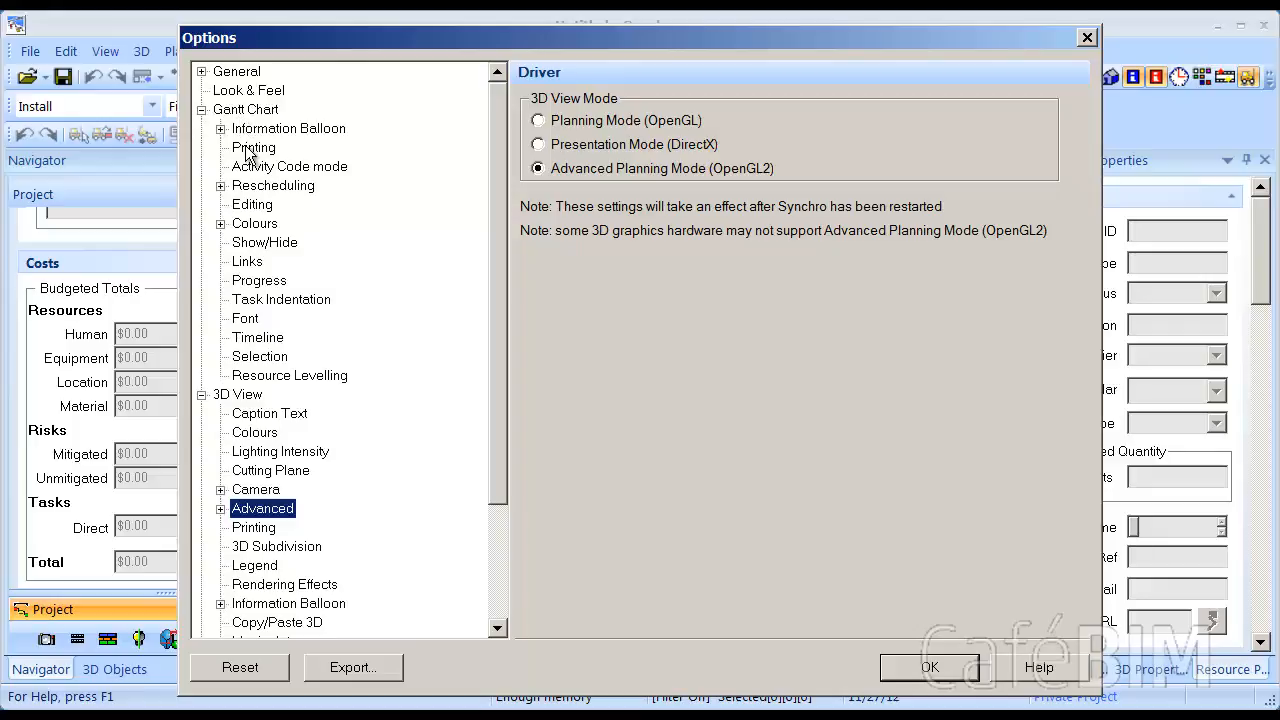
click(260, 186)
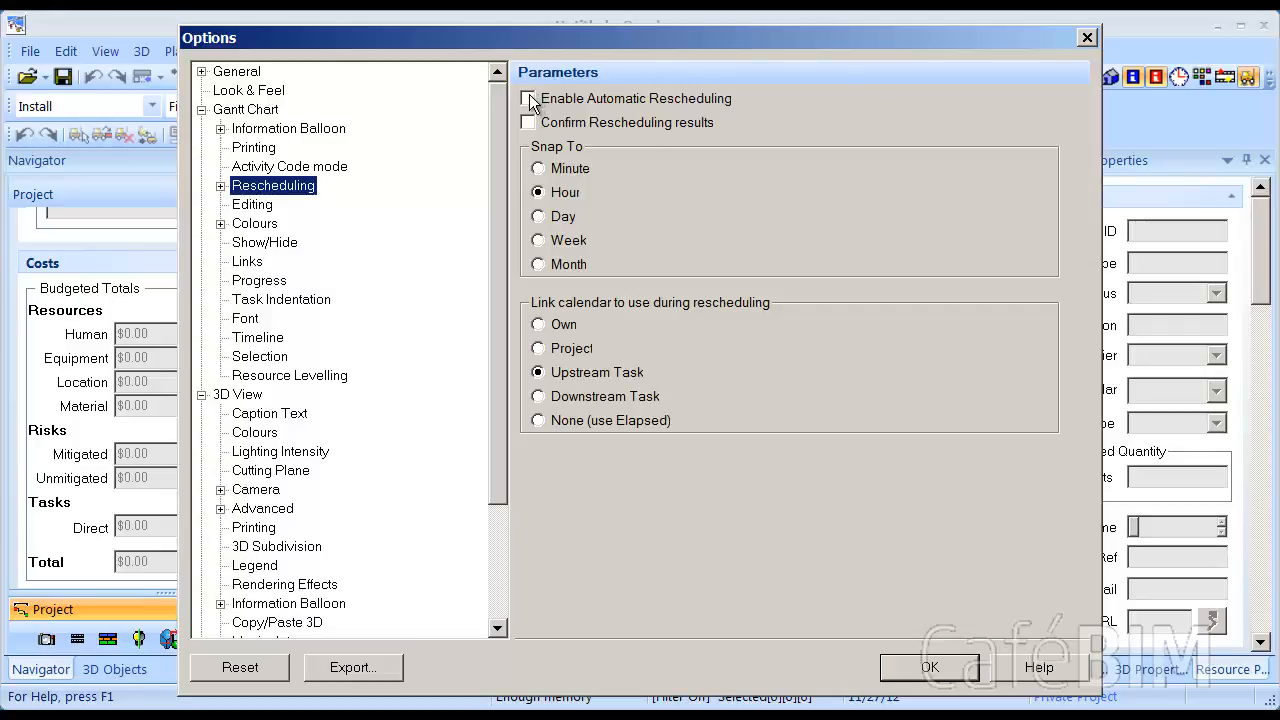
click(529, 99)
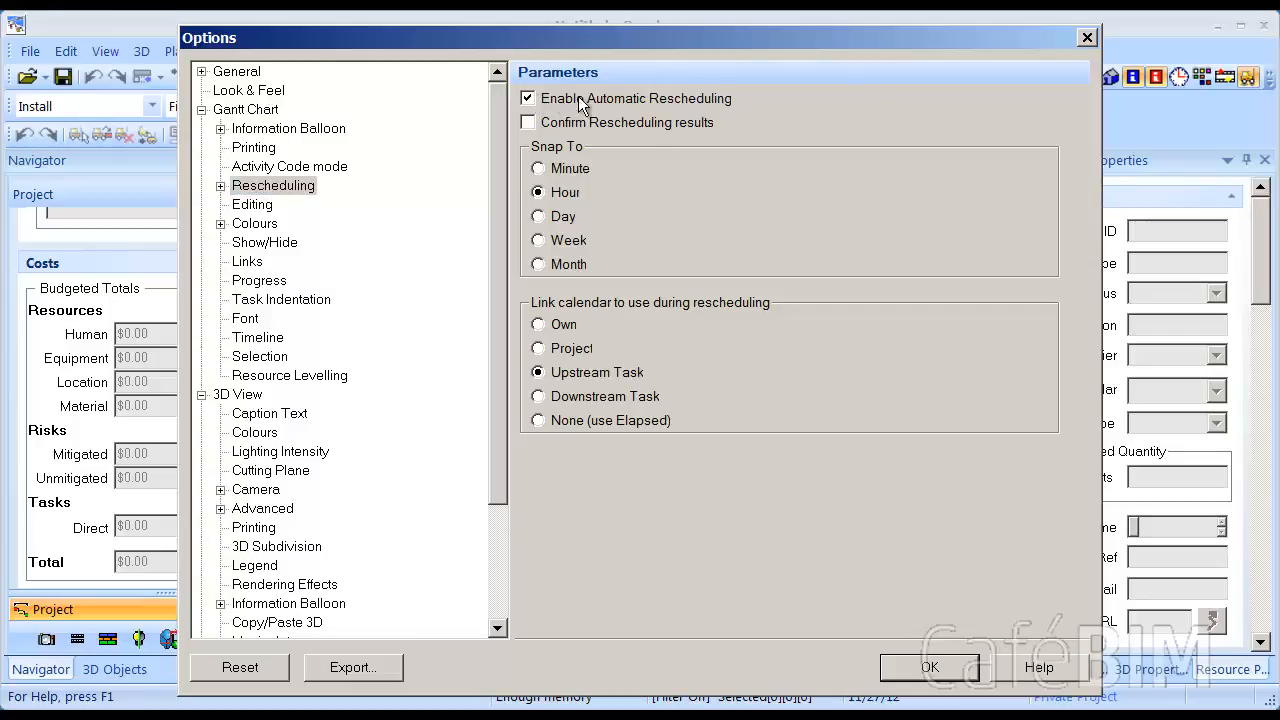
click(529, 124)
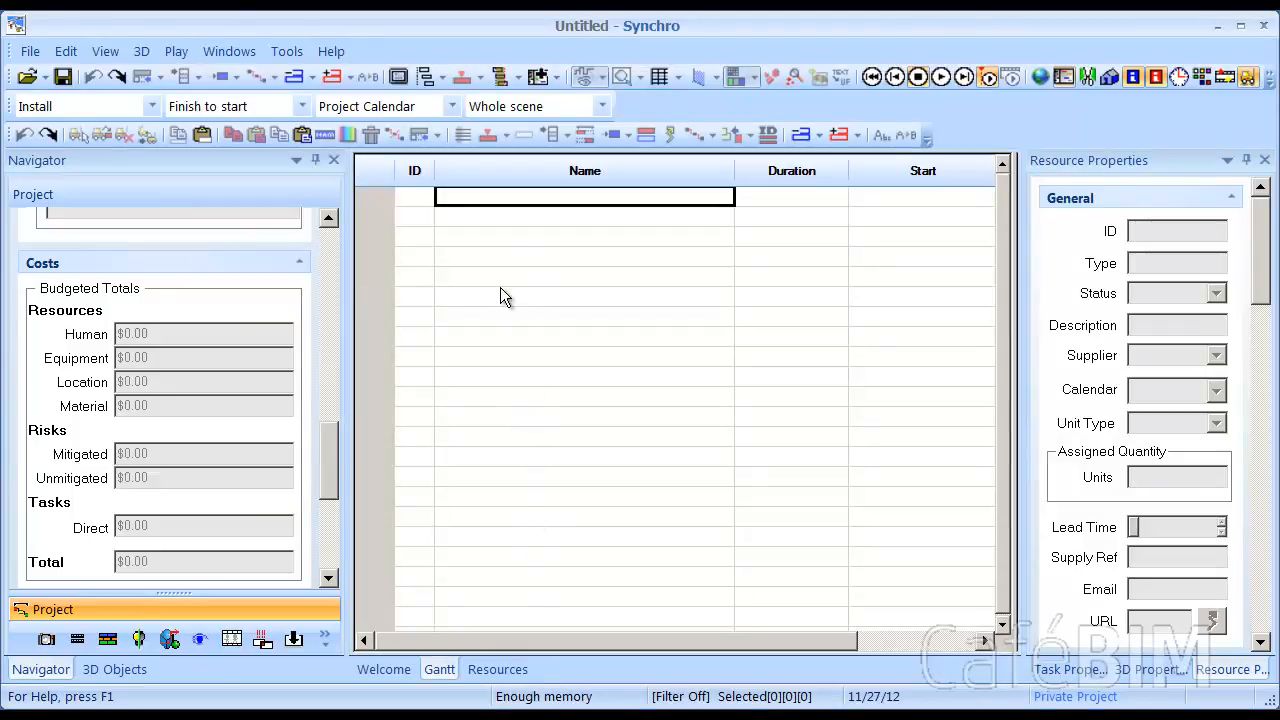
Add tasks named Task 1 and Task 2 to the Gantt table and extend the series down to Task 22
click(498, 199)
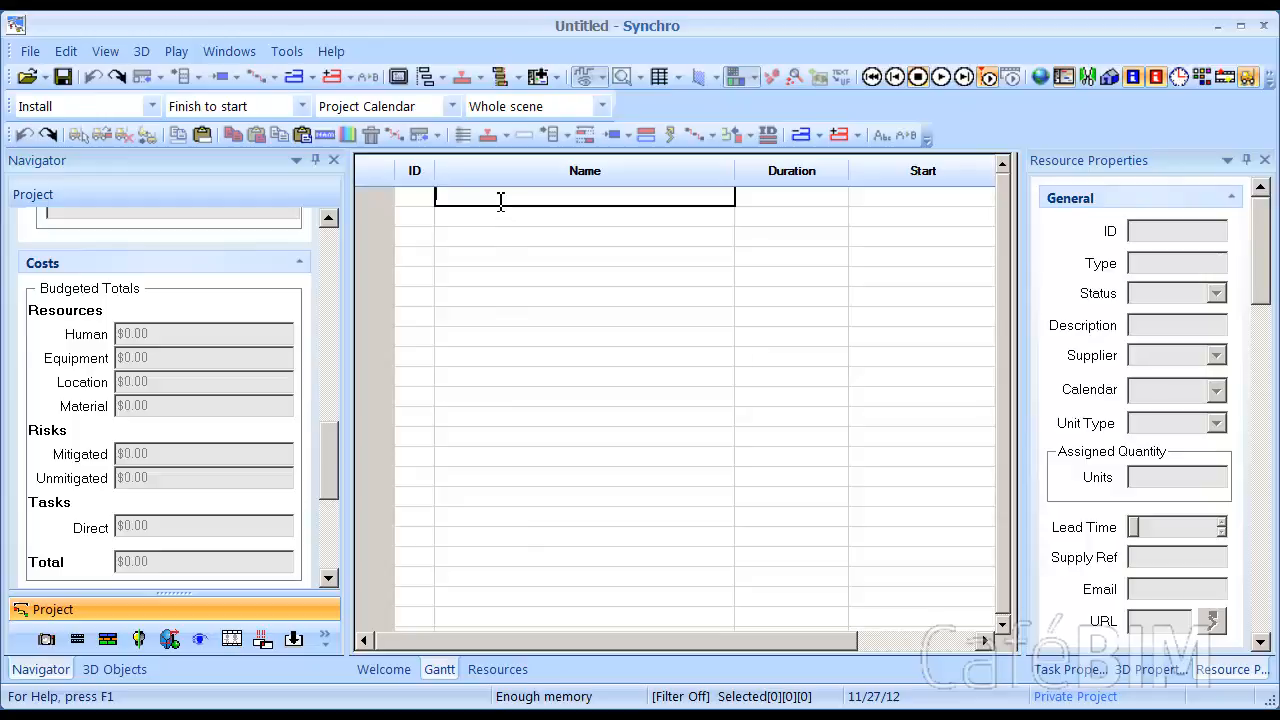
text(Task 1)
key(Return)
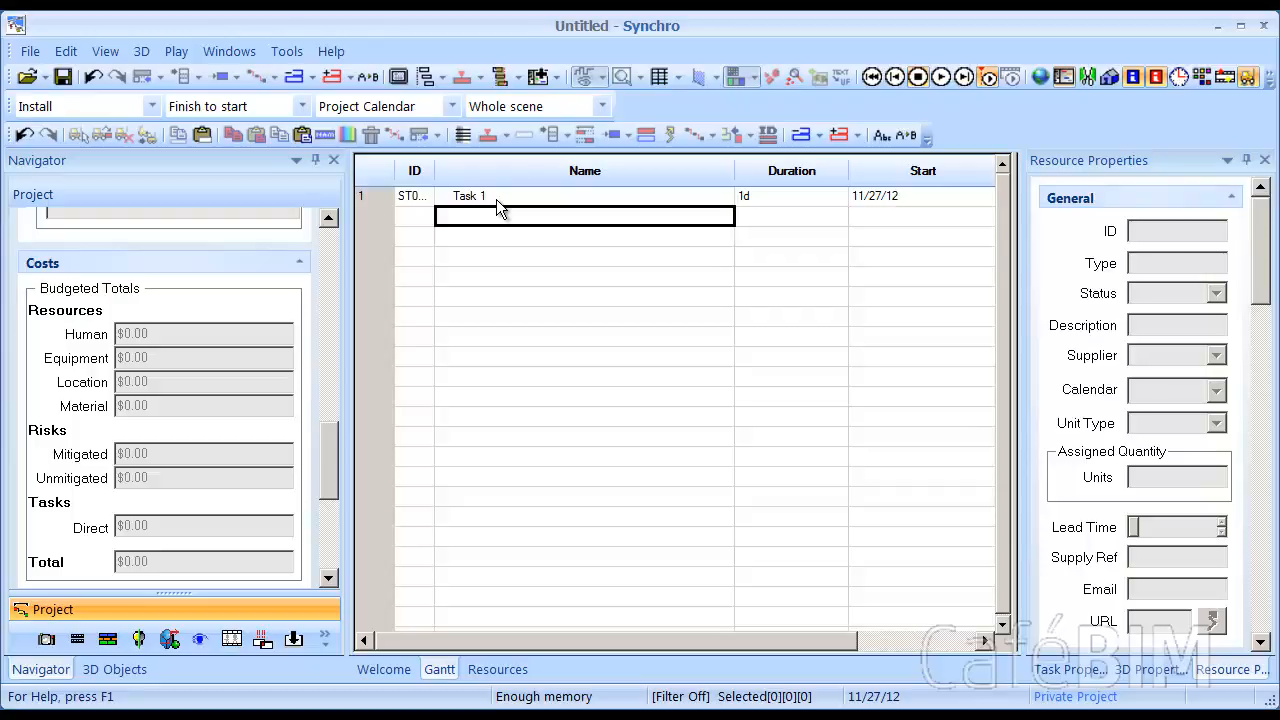
text(Ts)
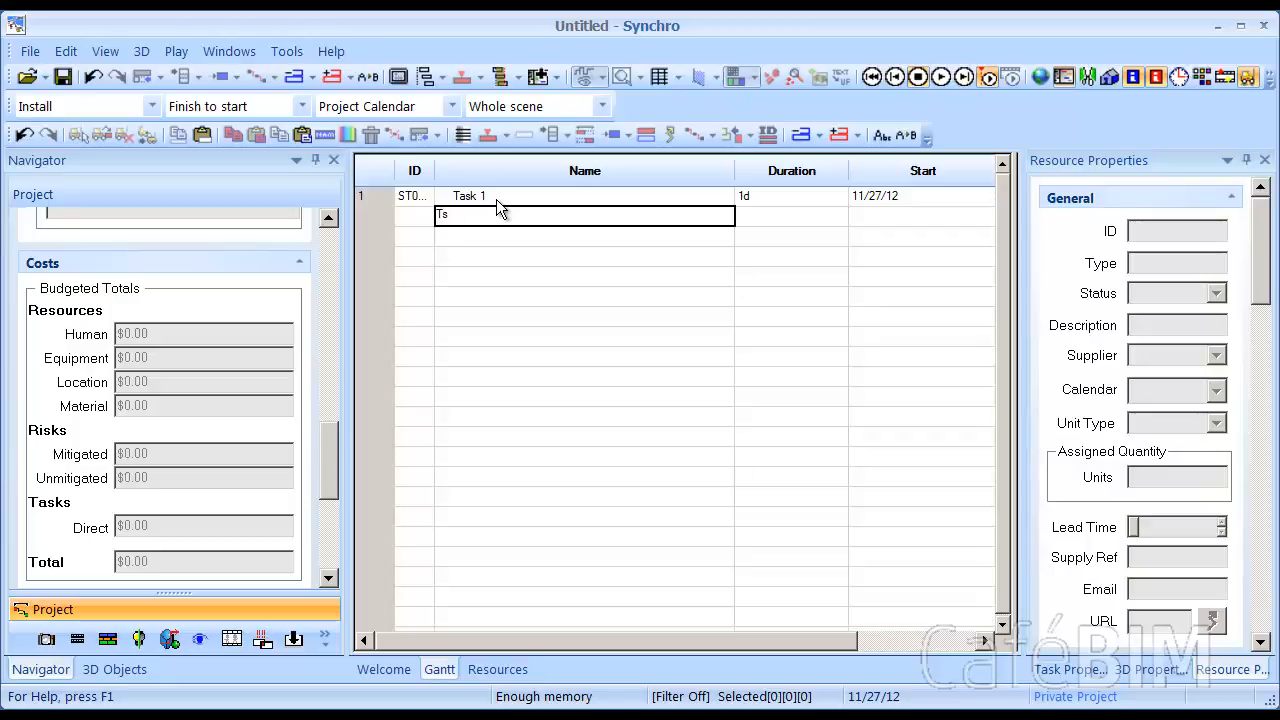
key(BackSpace)
text(ask 2)
key(Return)
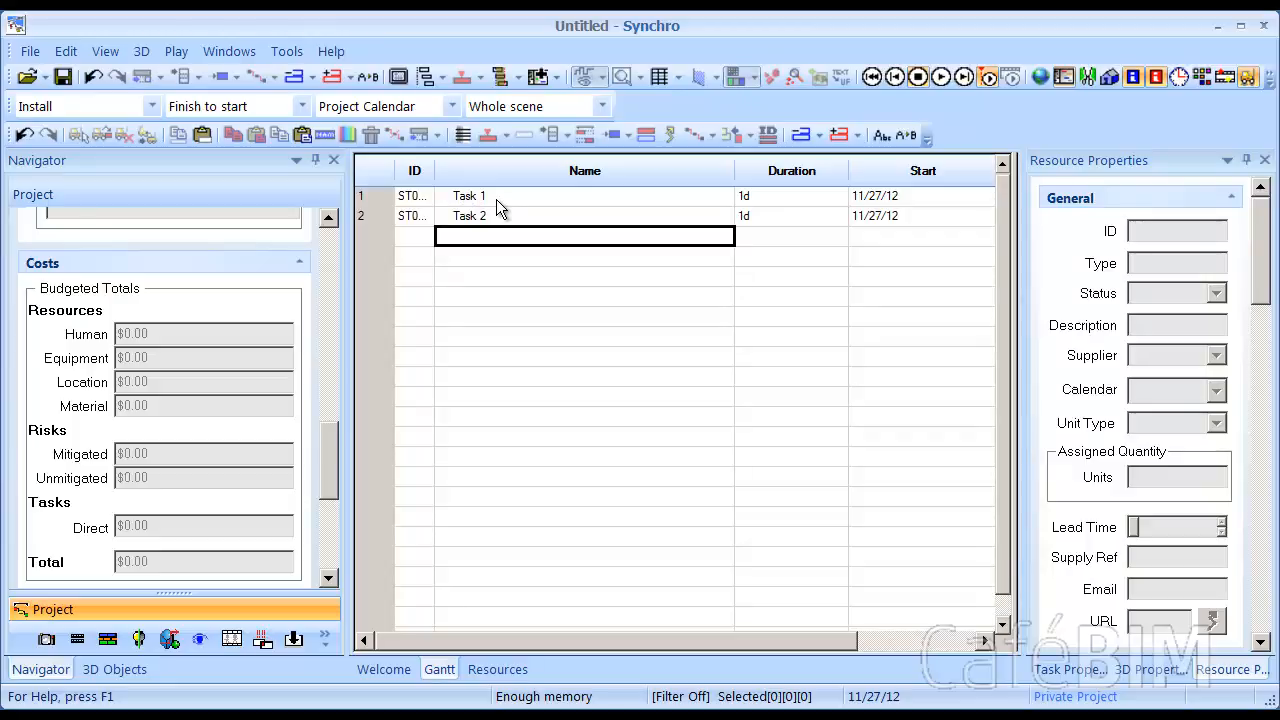
click(522, 220)
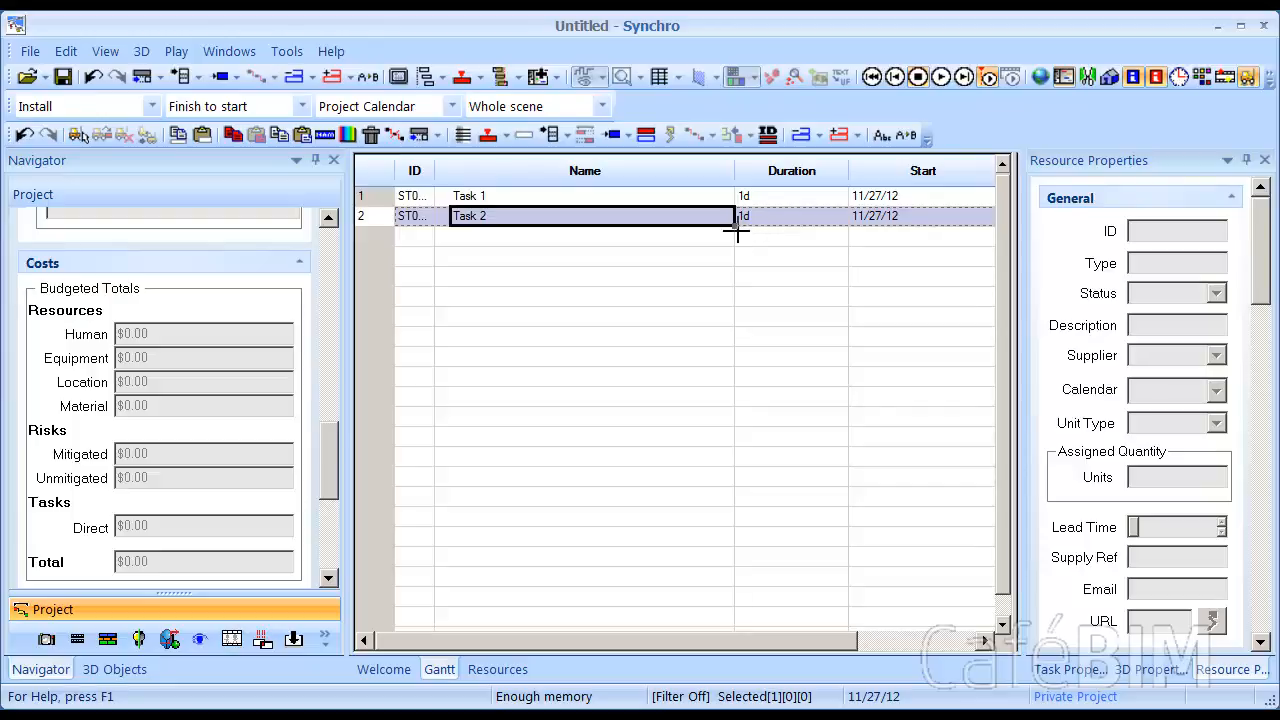
drag(737, 231, 723, 624)
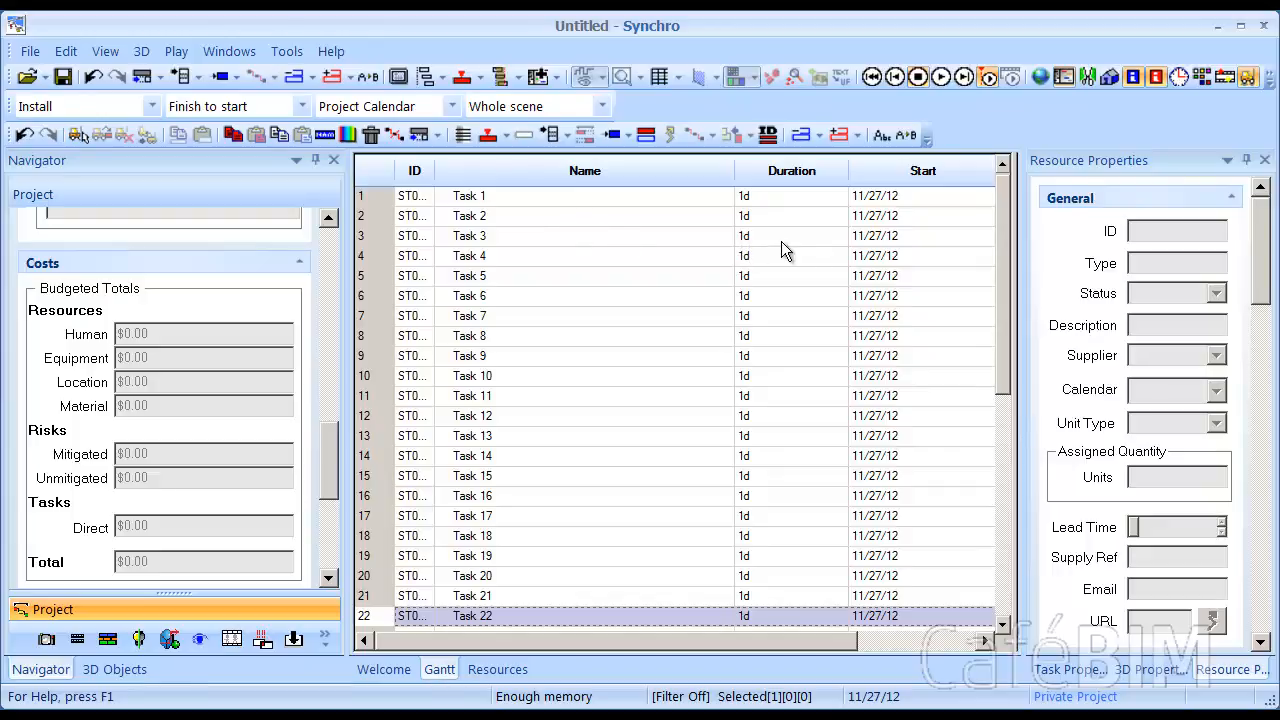
Set the duration of Task 1 to 2 days and of Task 2 to 2 weeks
click(791, 196)
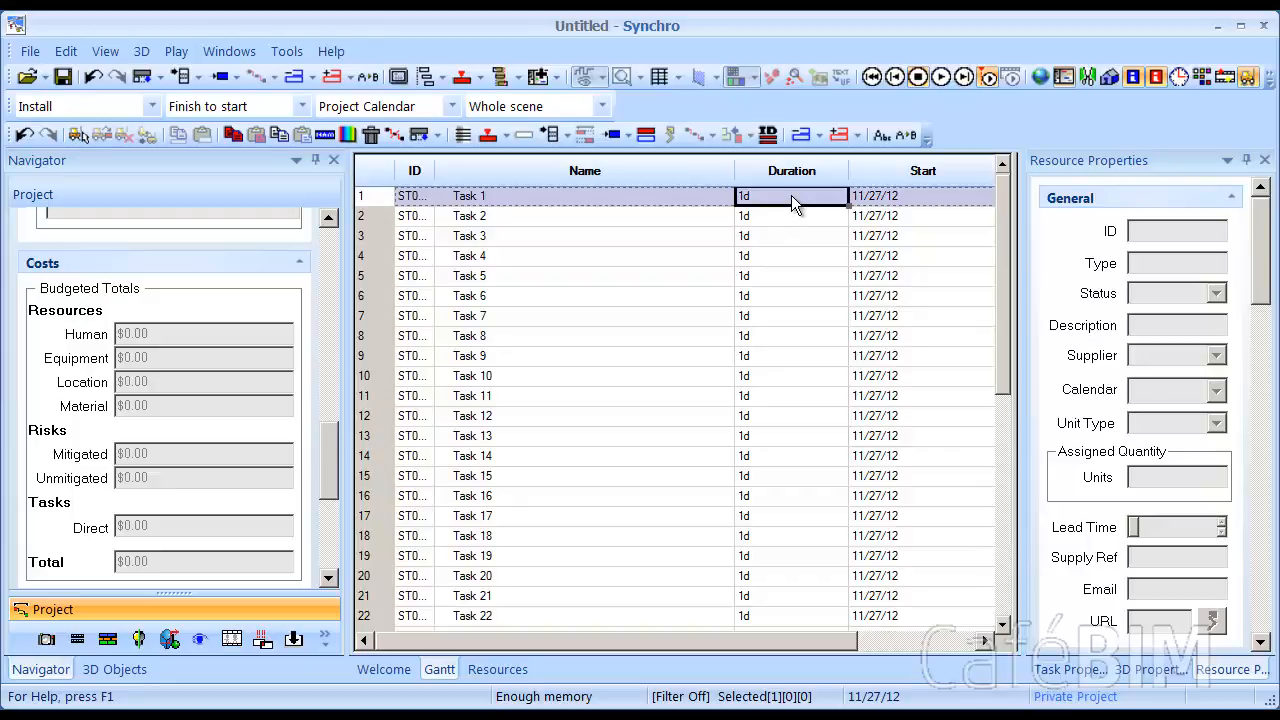
text(2)
key(Return)
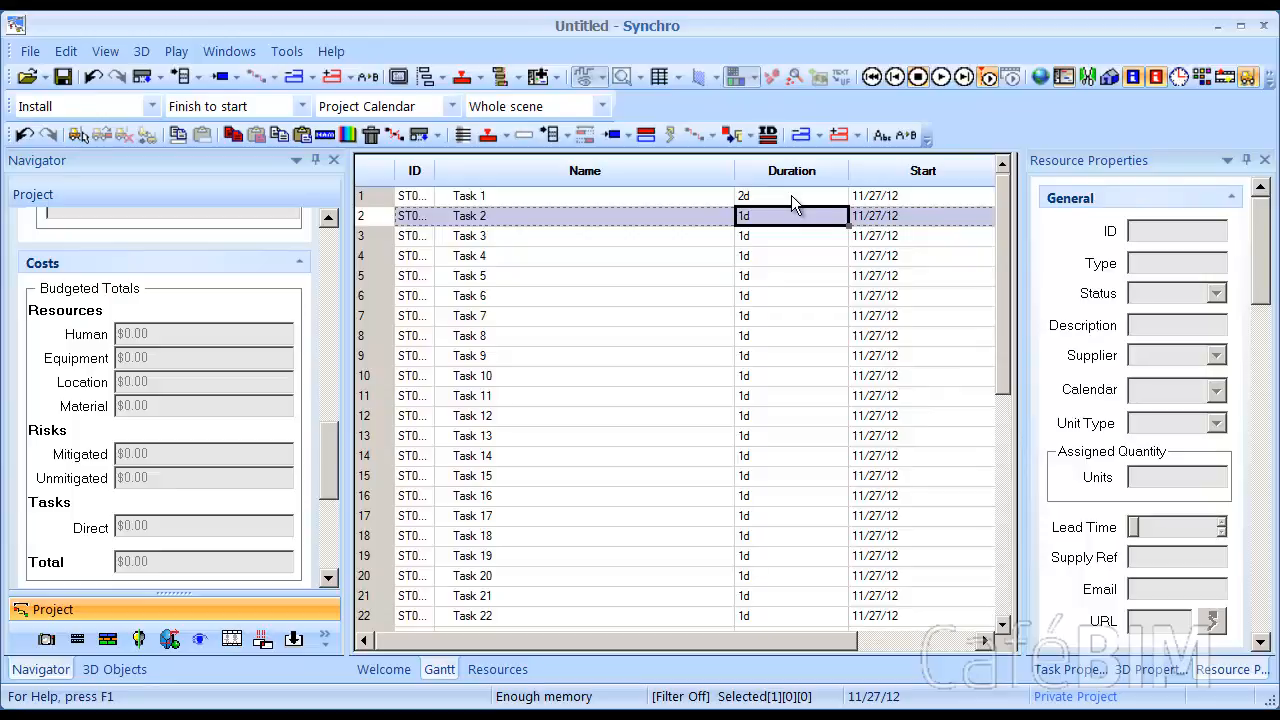
text(2w)
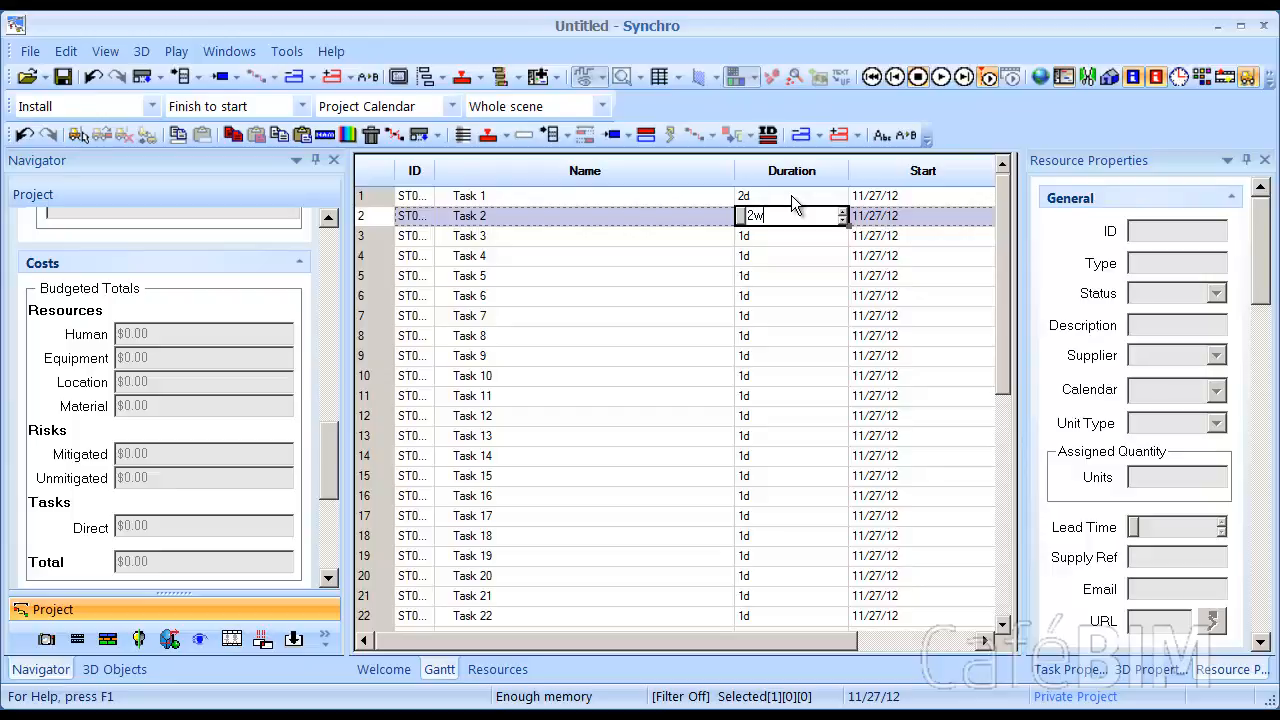
key(Return)
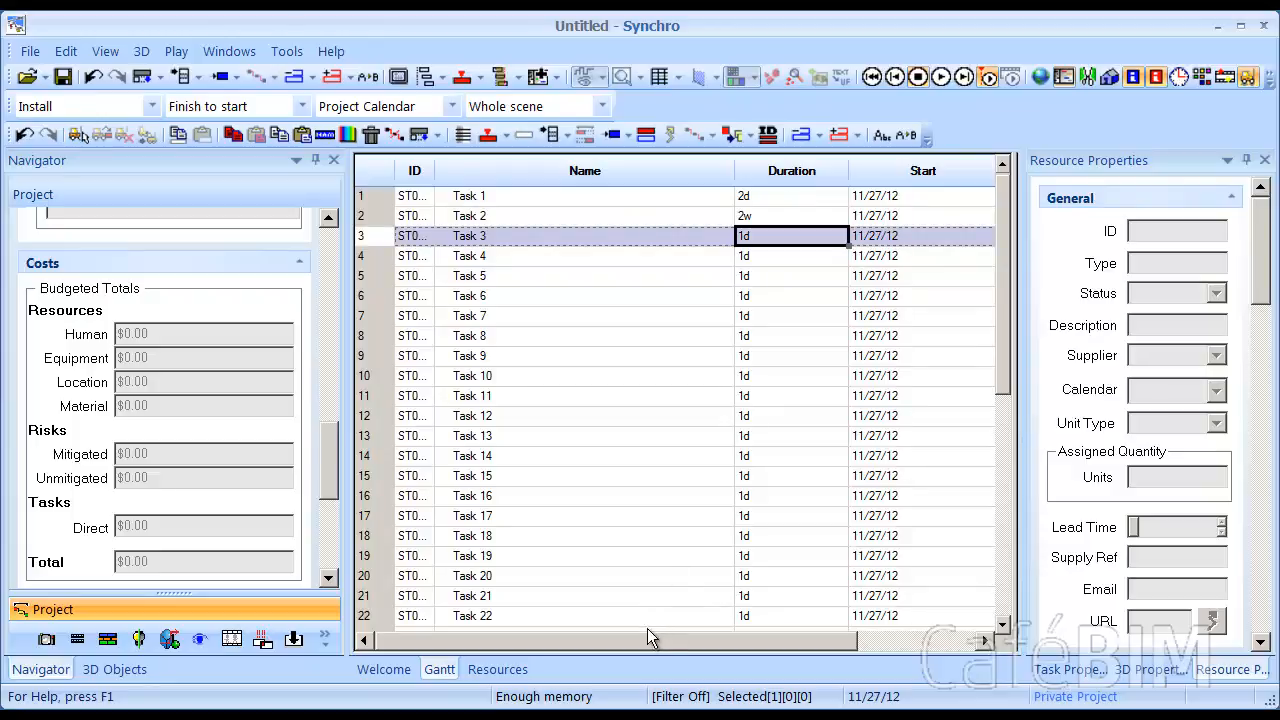
Narrow the Name, Duration, Start and Finish columns, then auto-hide the resource properties and widen the Gantt bar chart beside the table
drag(636, 640, 739, 650)
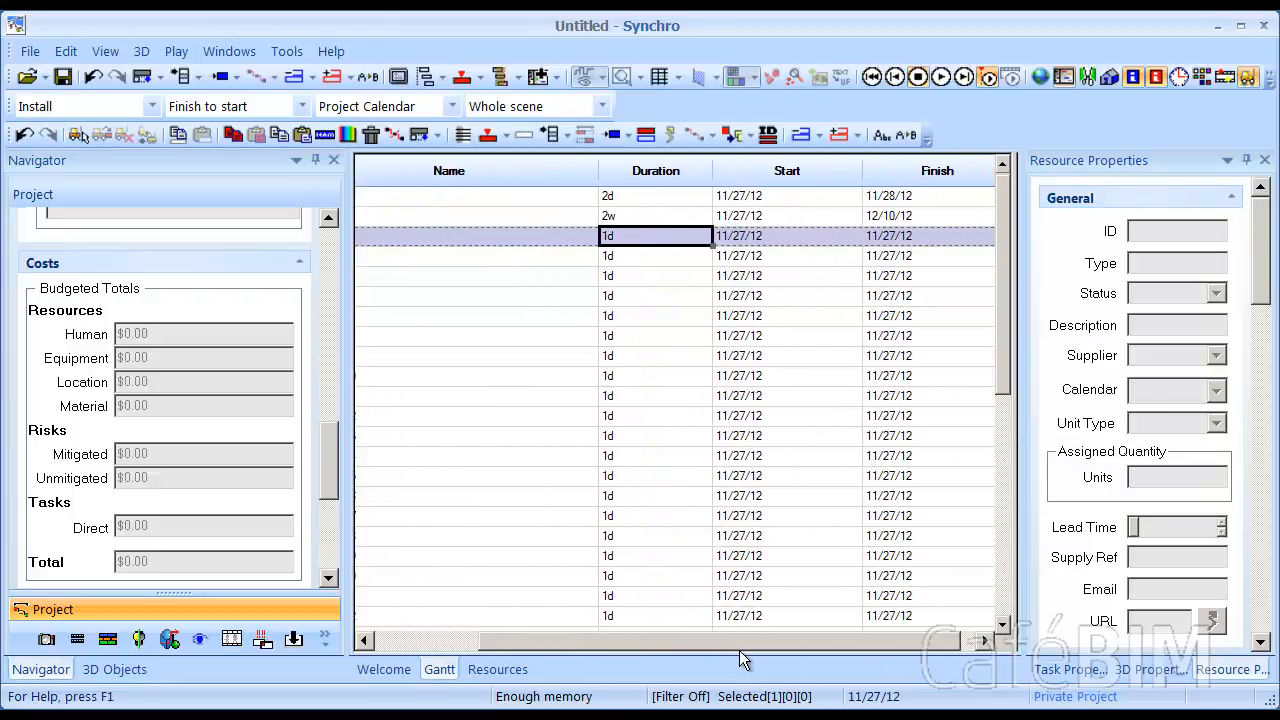
drag(600, 163, 568, 162)
drag(682, 166, 632, 162)
drag(785, 170, 716, 170)
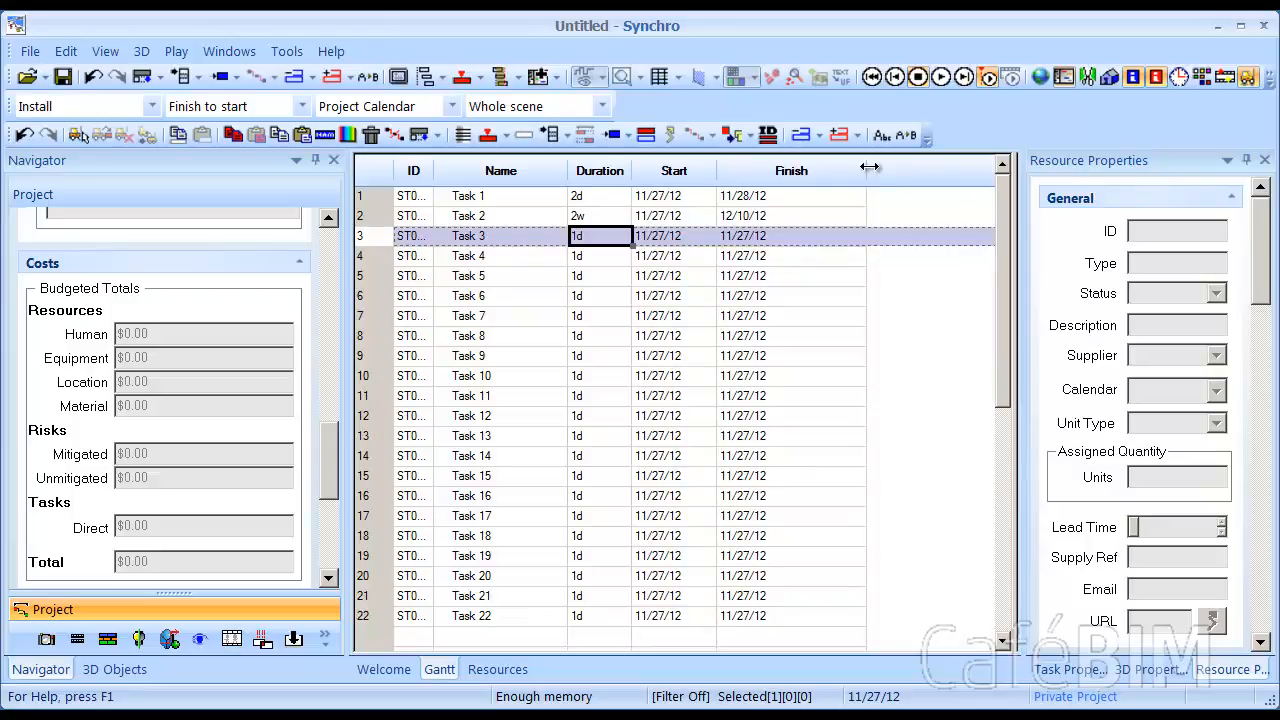
drag(860, 168, 774, 168)
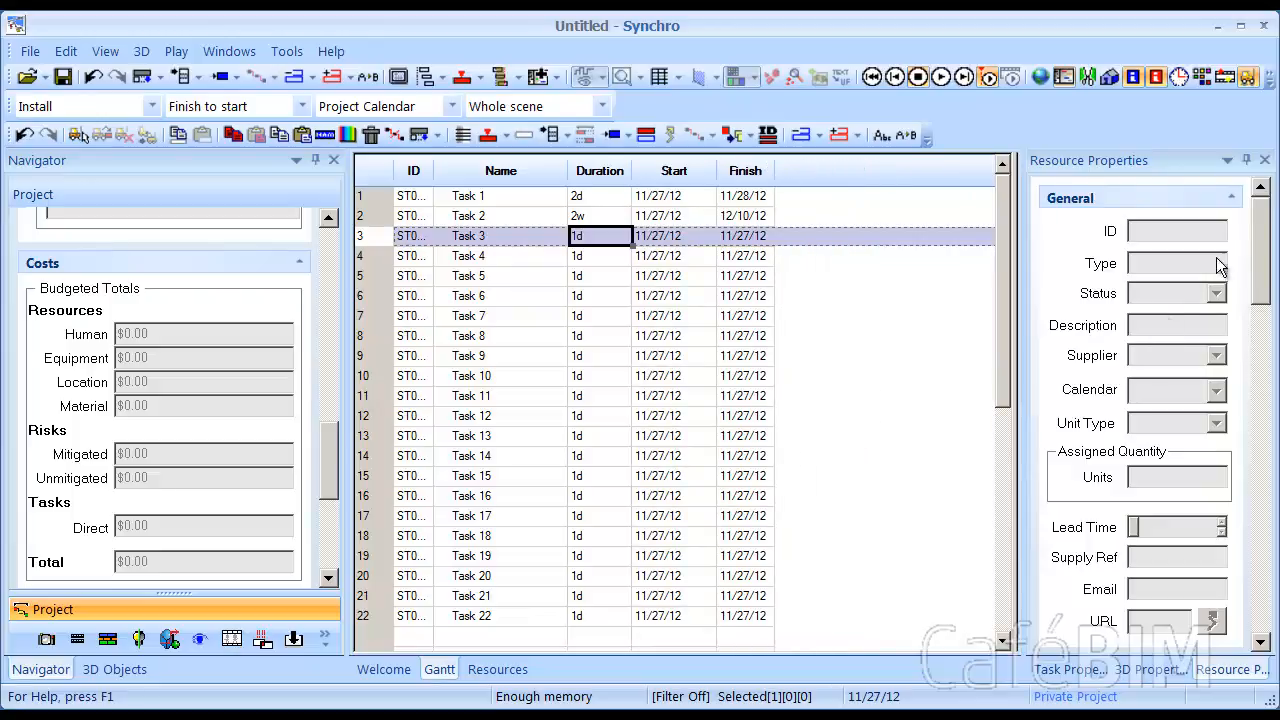
click(1249, 161)
drag(1110, 214, 847, 214)
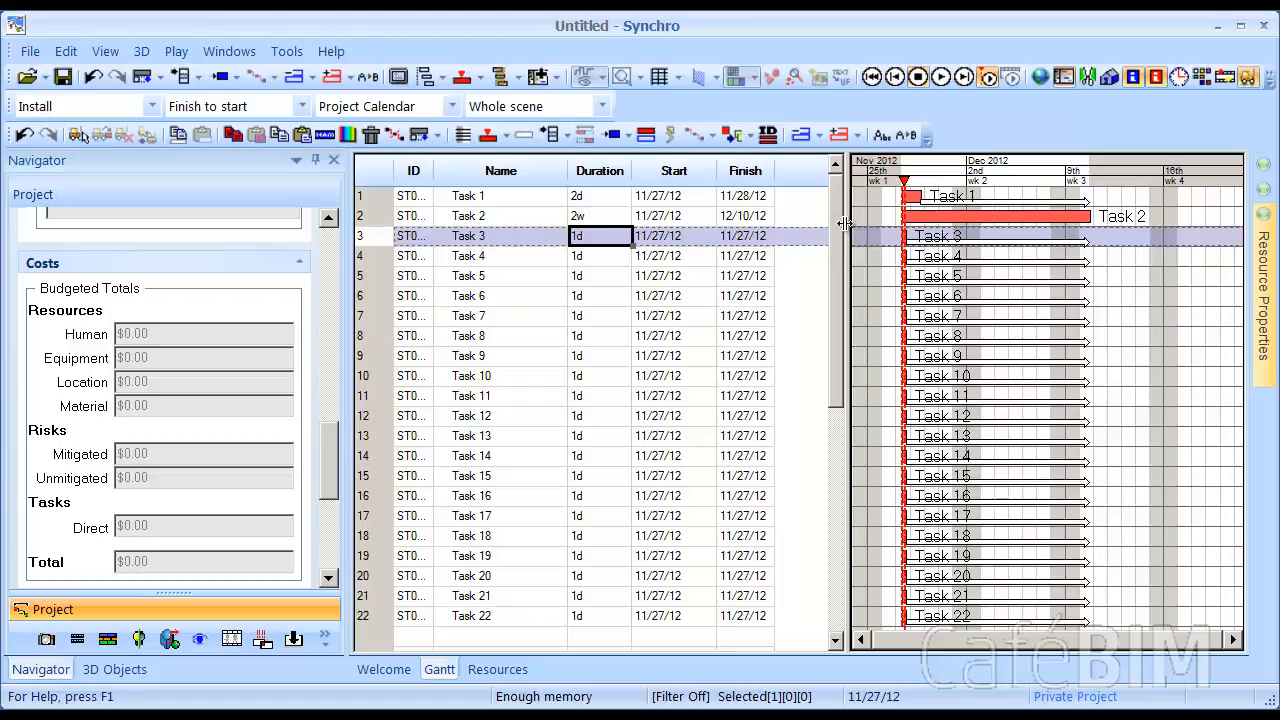
Turn Task 3 into a milestone by setting its duration to 0
click(596, 238)
text(0)
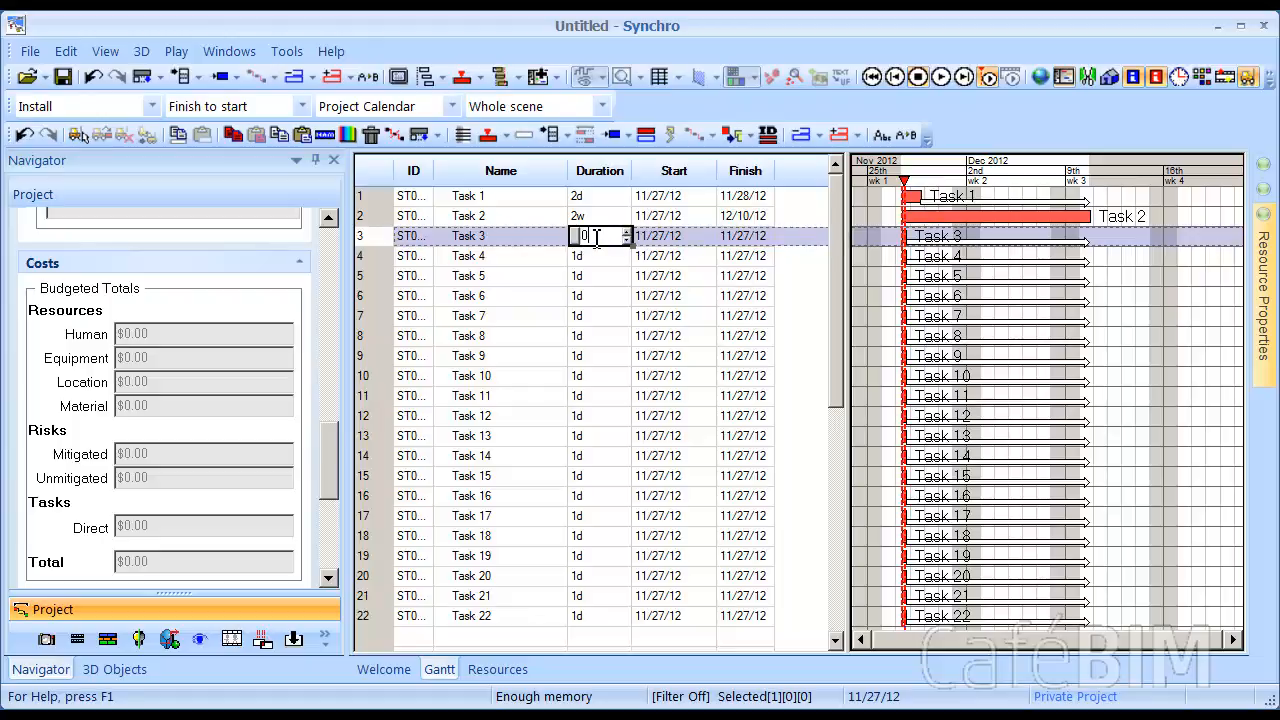
key(Return)
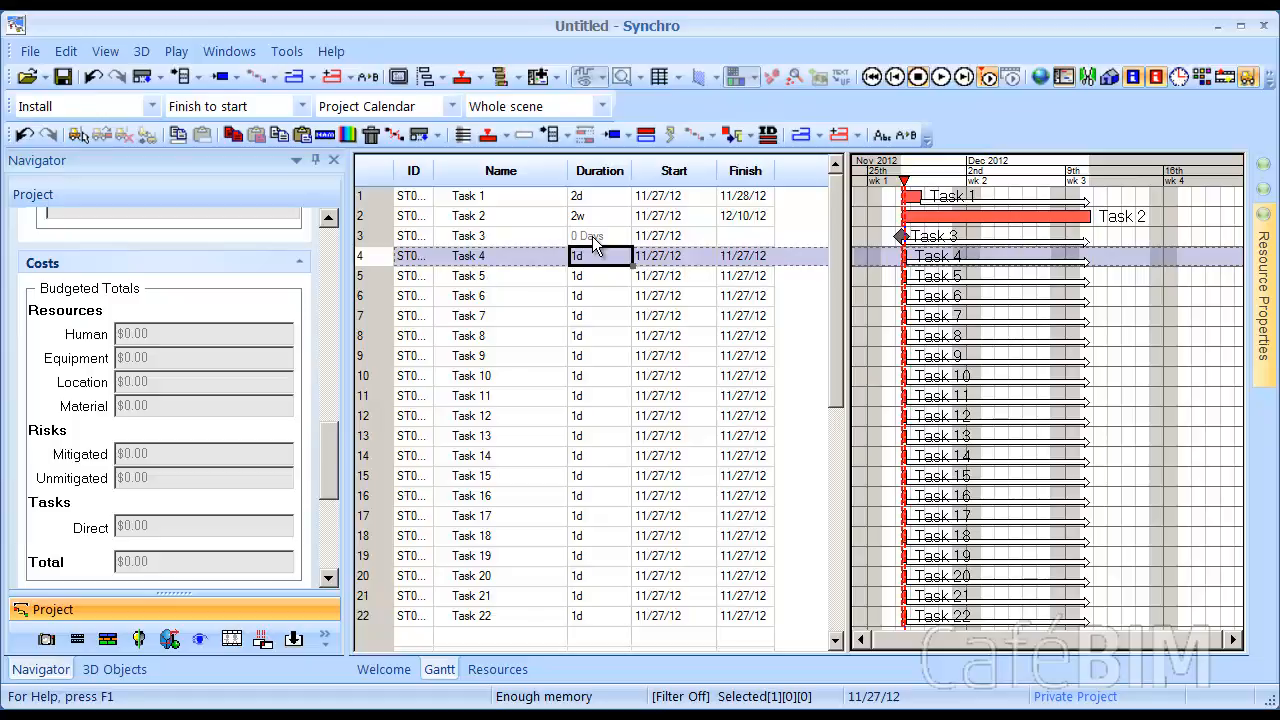
Link Task 1 and Task 2 as a chain and accept the automatic rescheduling
click(512, 195)
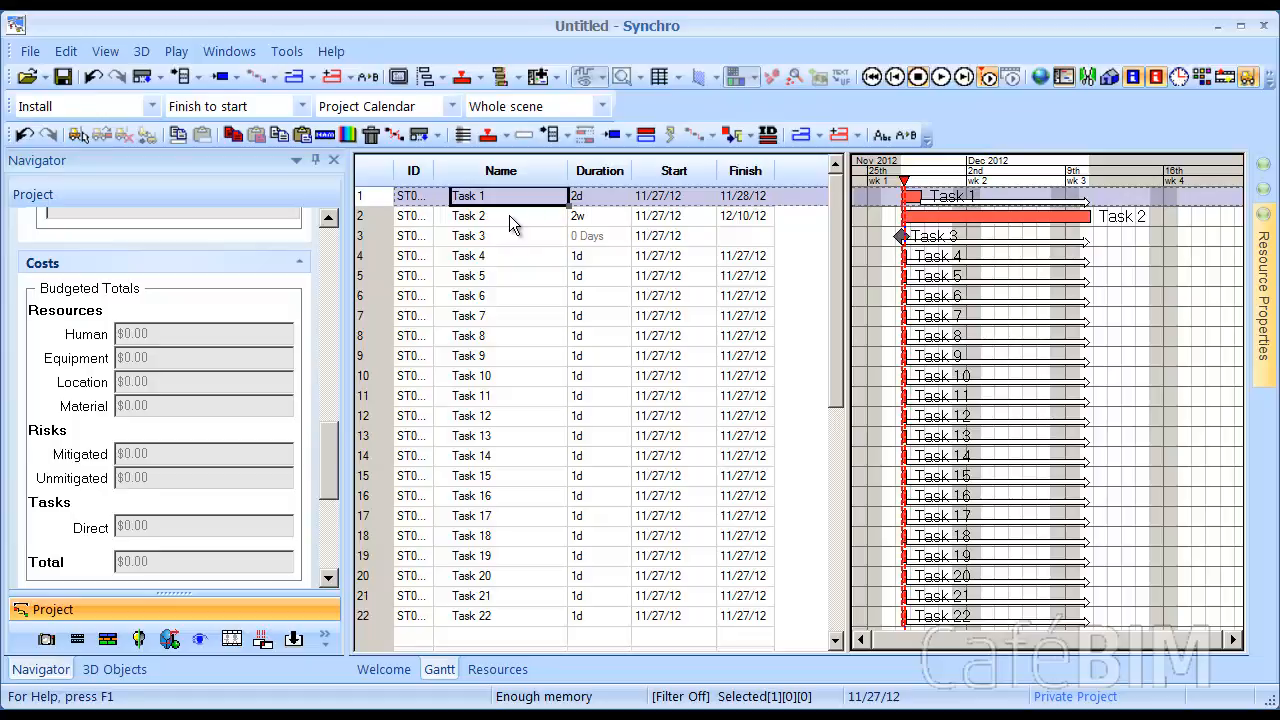
shift+click(509, 215)
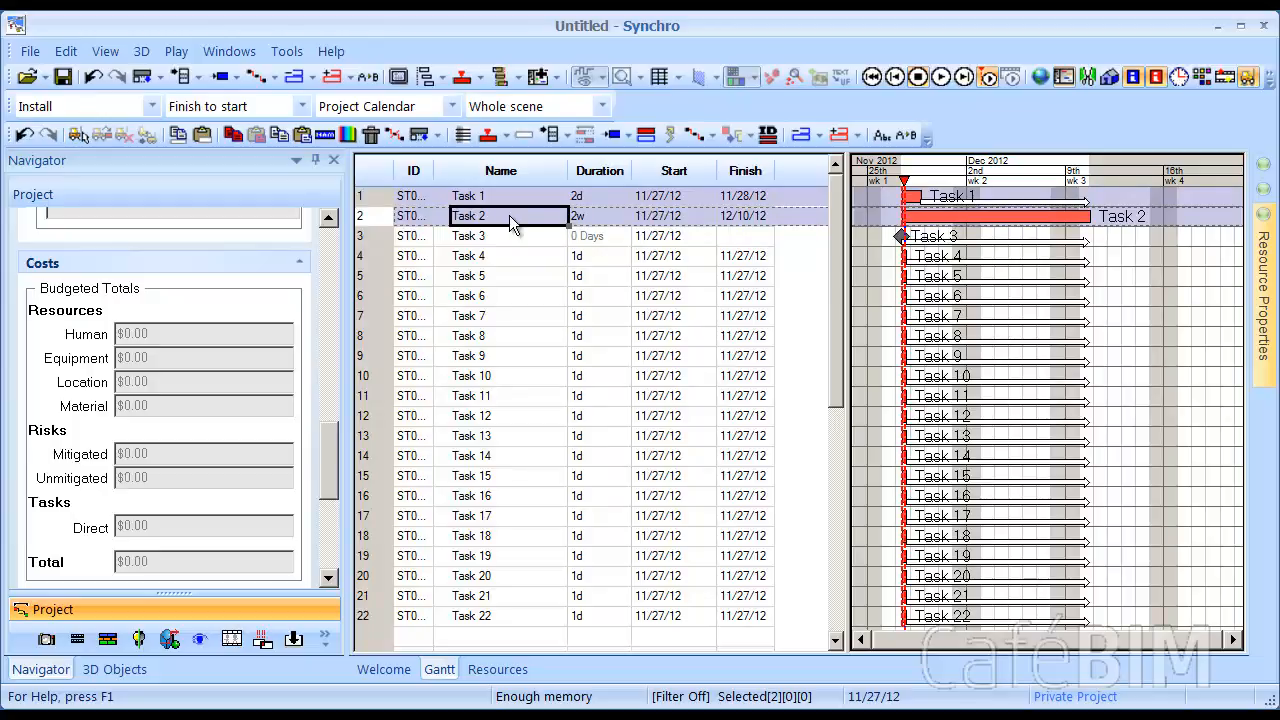
click(65, 52)
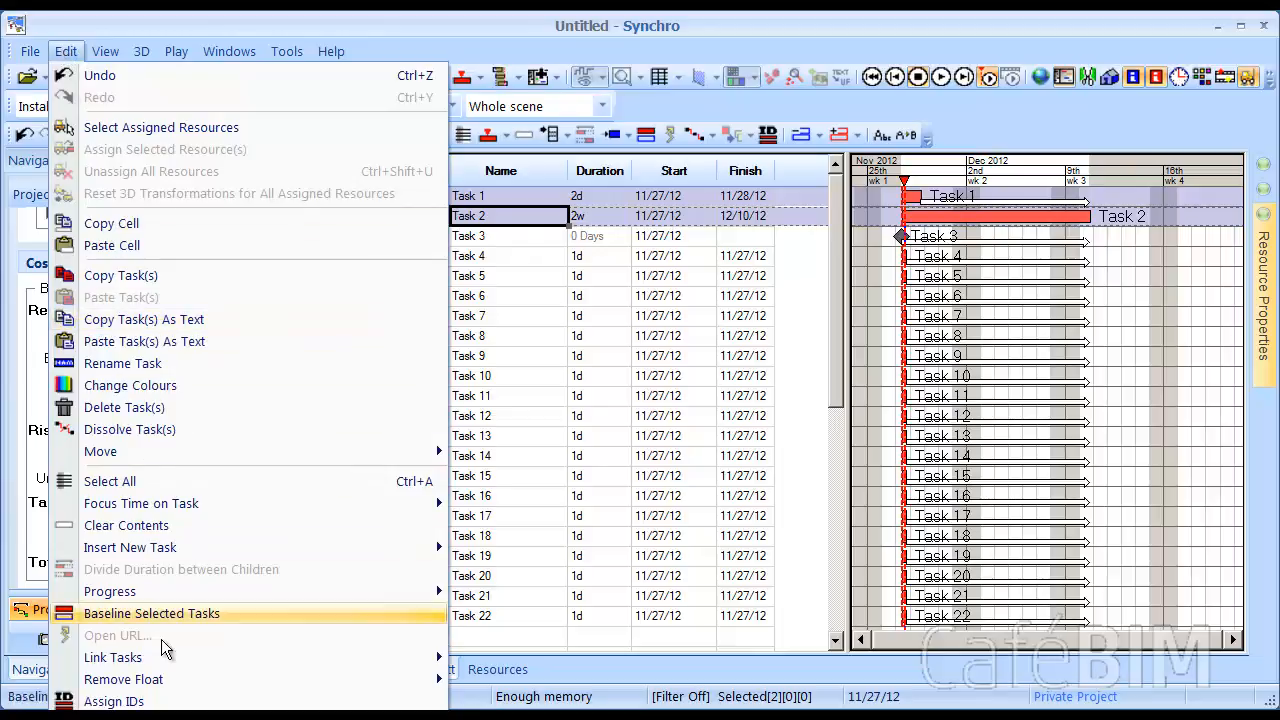
mouse_move(159, 656)
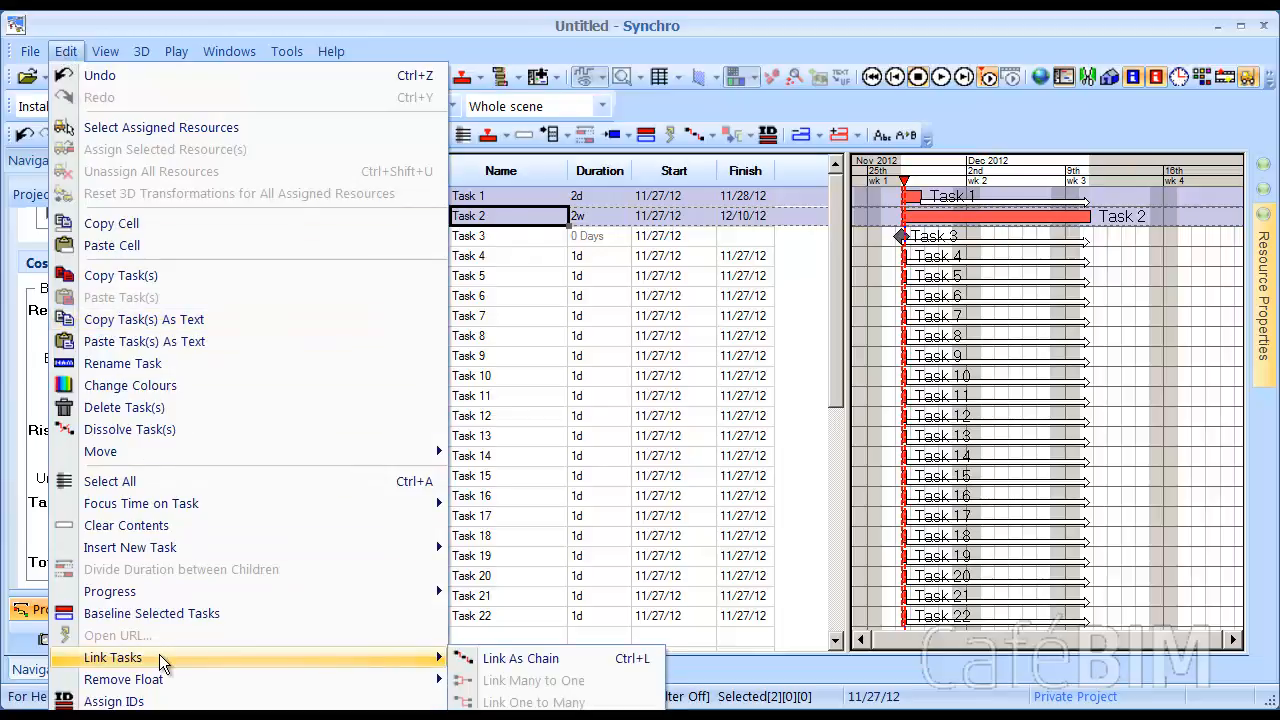
click(521, 659)
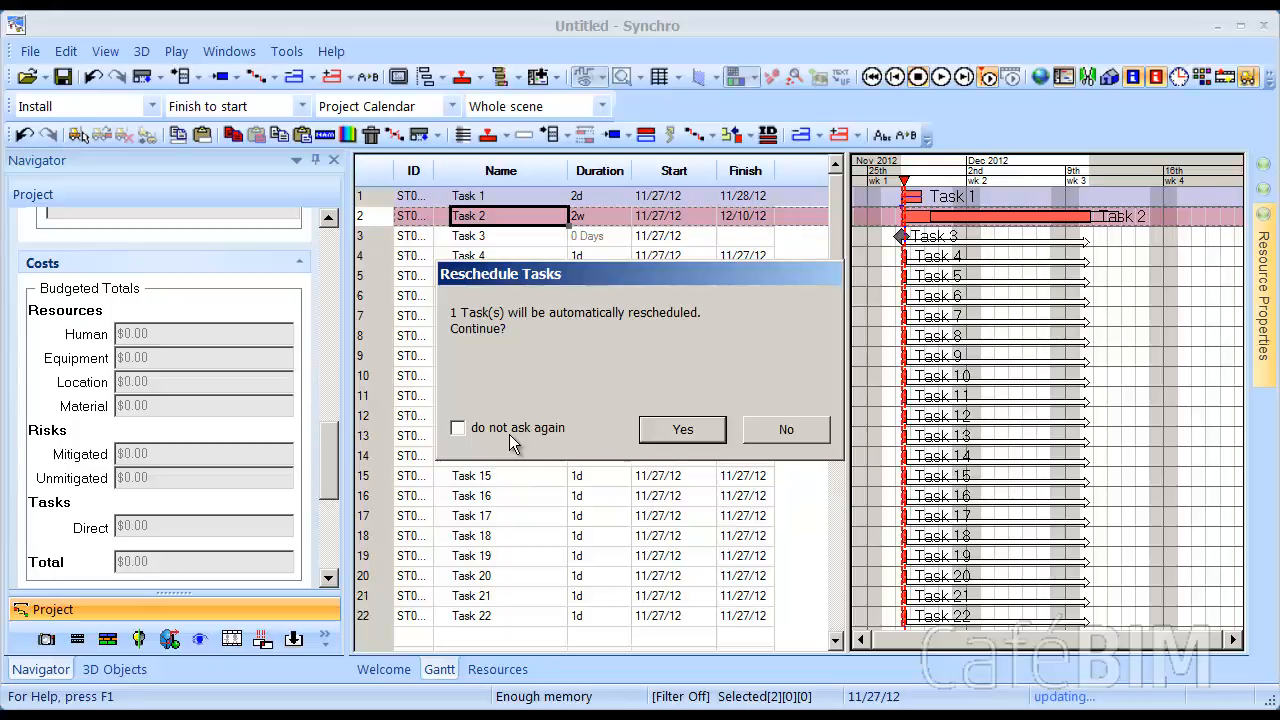
click(645, 428)
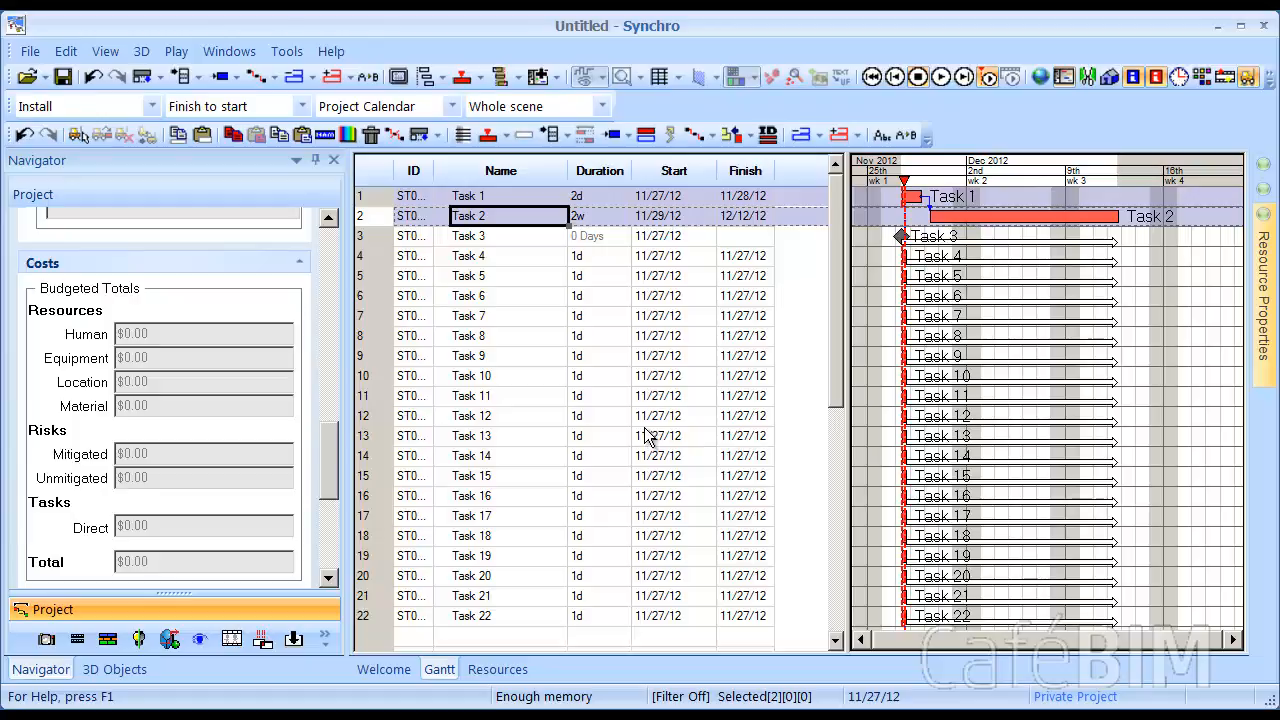
Link Task 4 through Task 7 as a chain and accept the automatic rescheduling
click(535, 258)
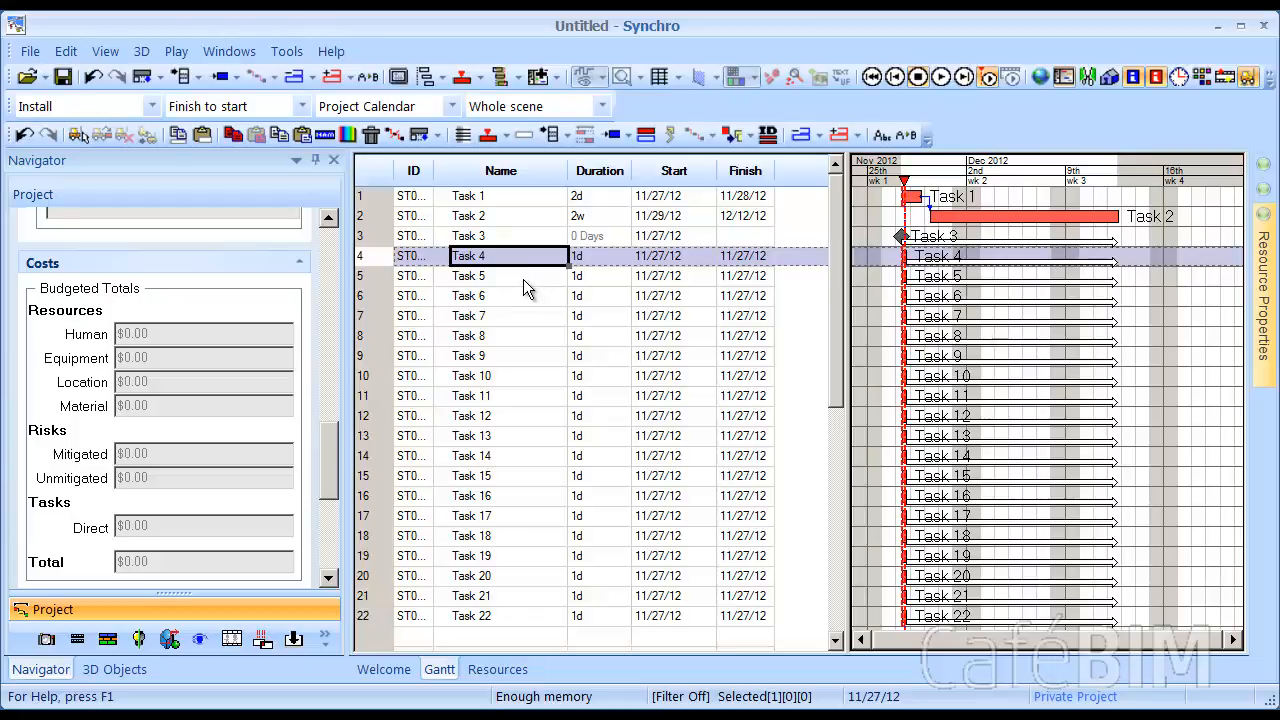
shift+click(523, 279)
shift+click(523, 296)
shift+click(520, 316)
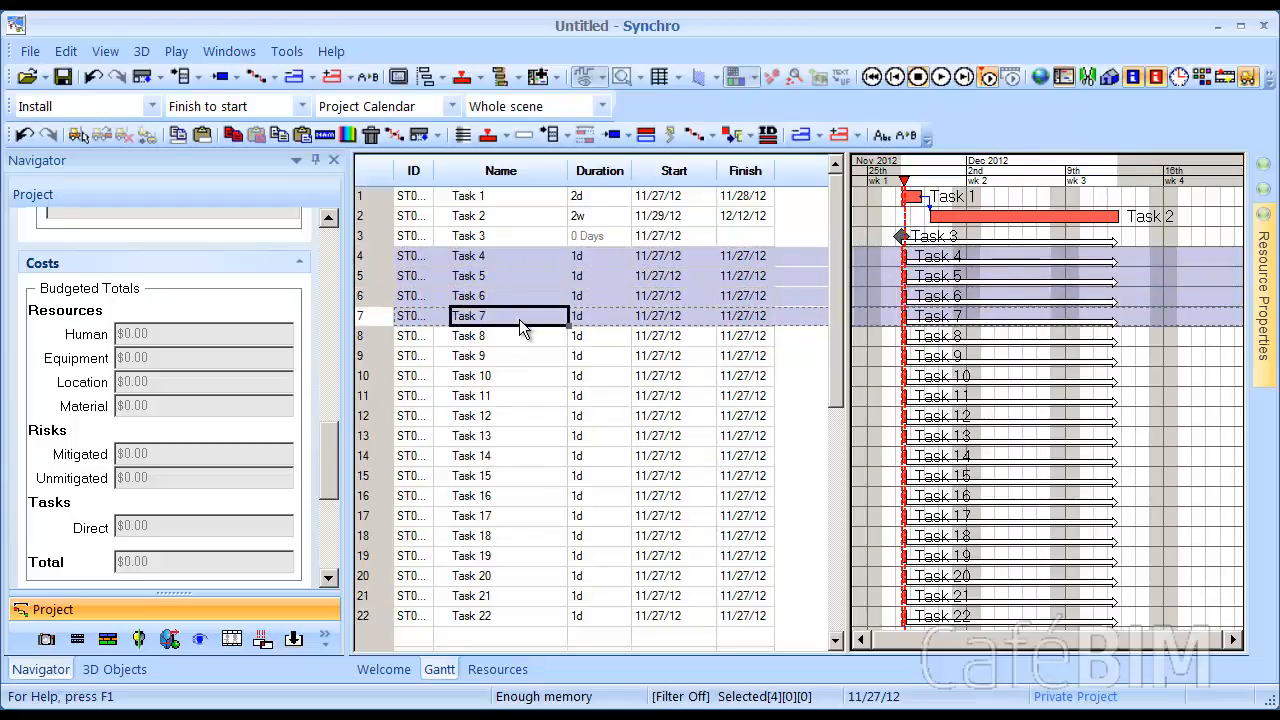
click(66, 51)
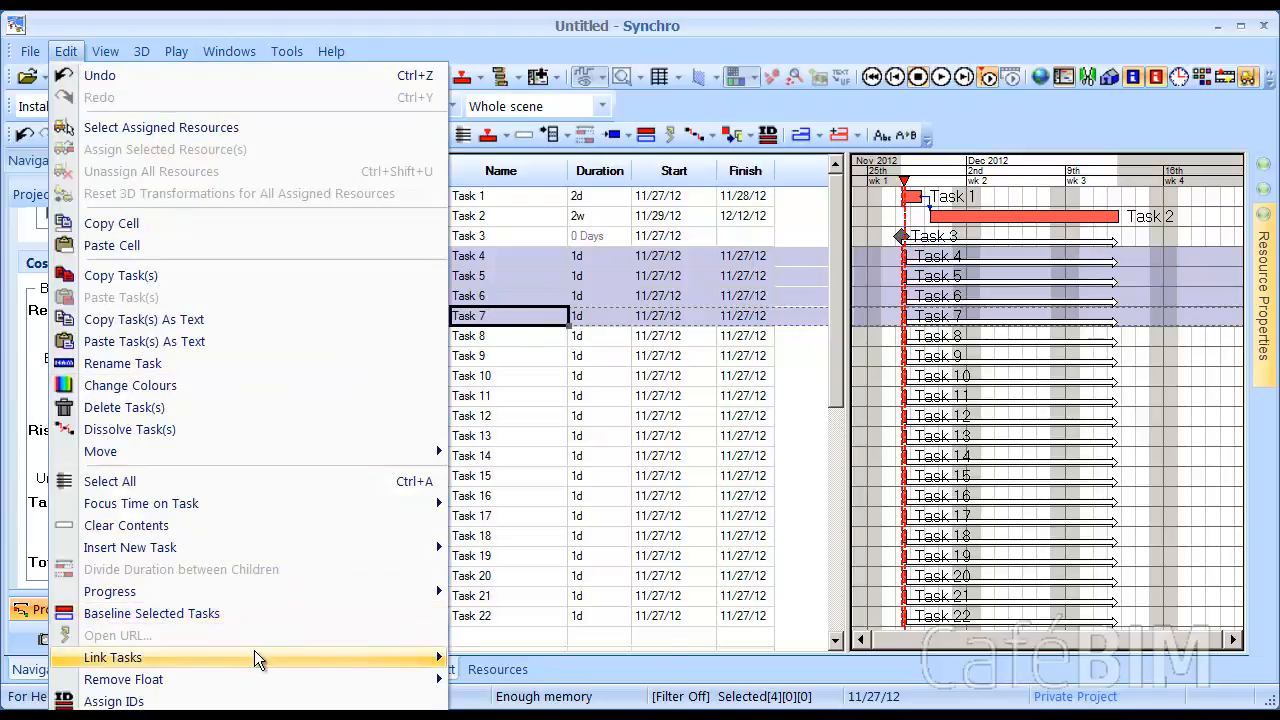
mouse_move(254, 657)
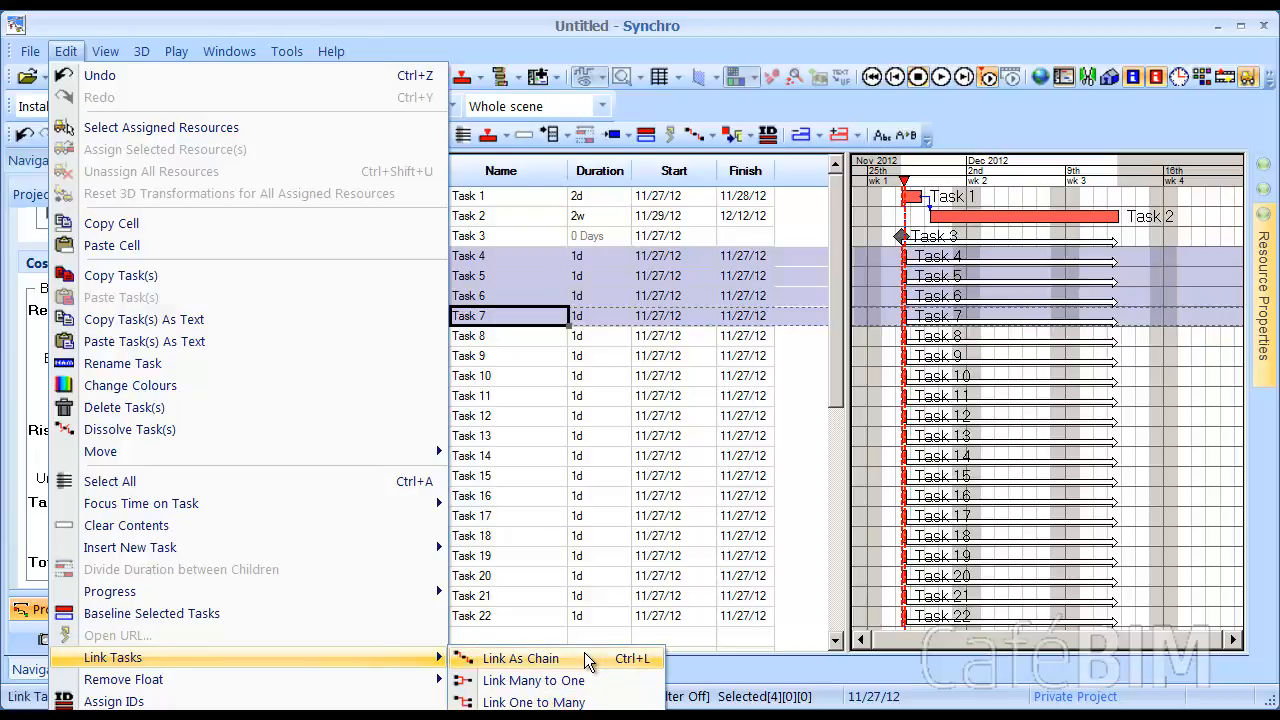
click(519, 30)
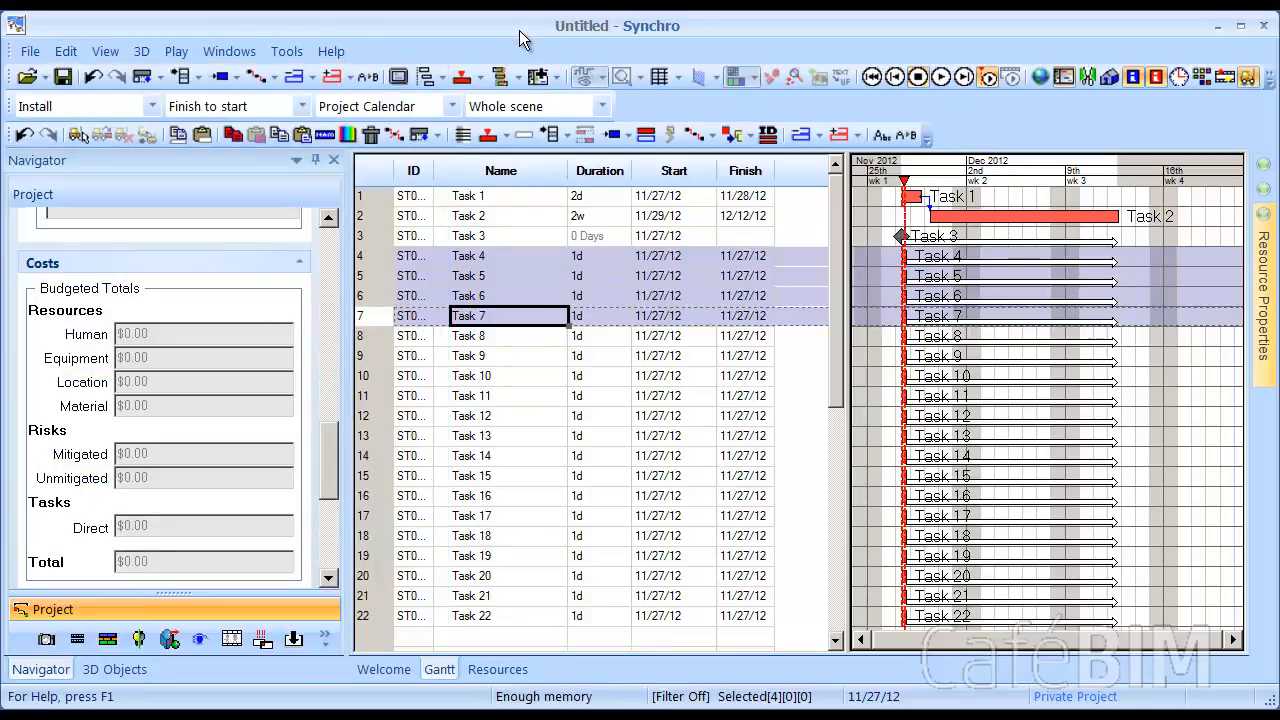
click(252, 78)
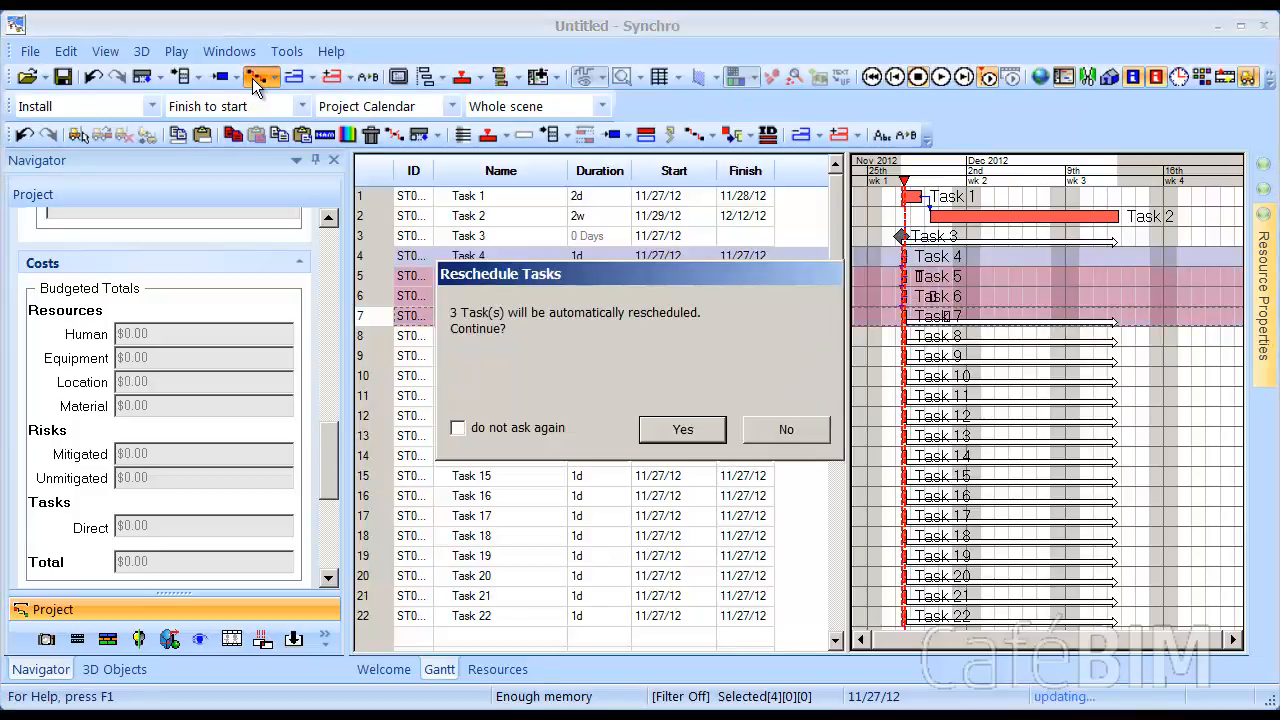
drag(620, 274, 608, 363)
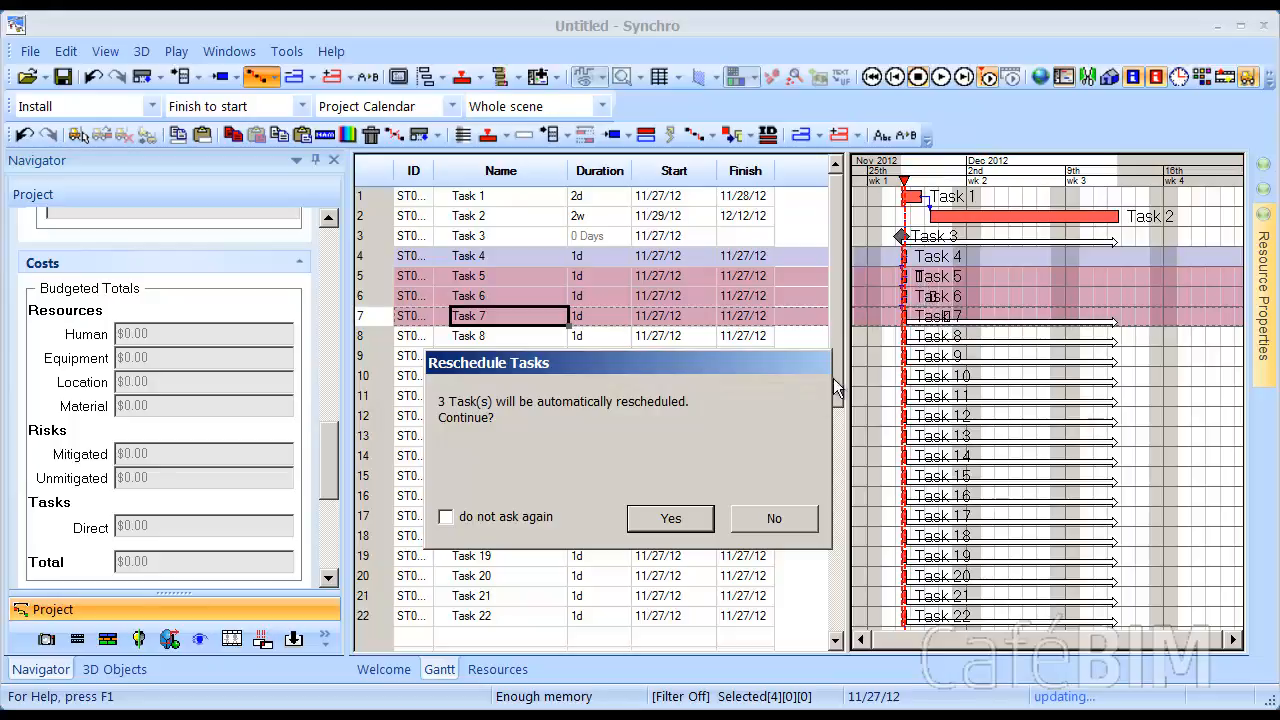
click(690, 518)
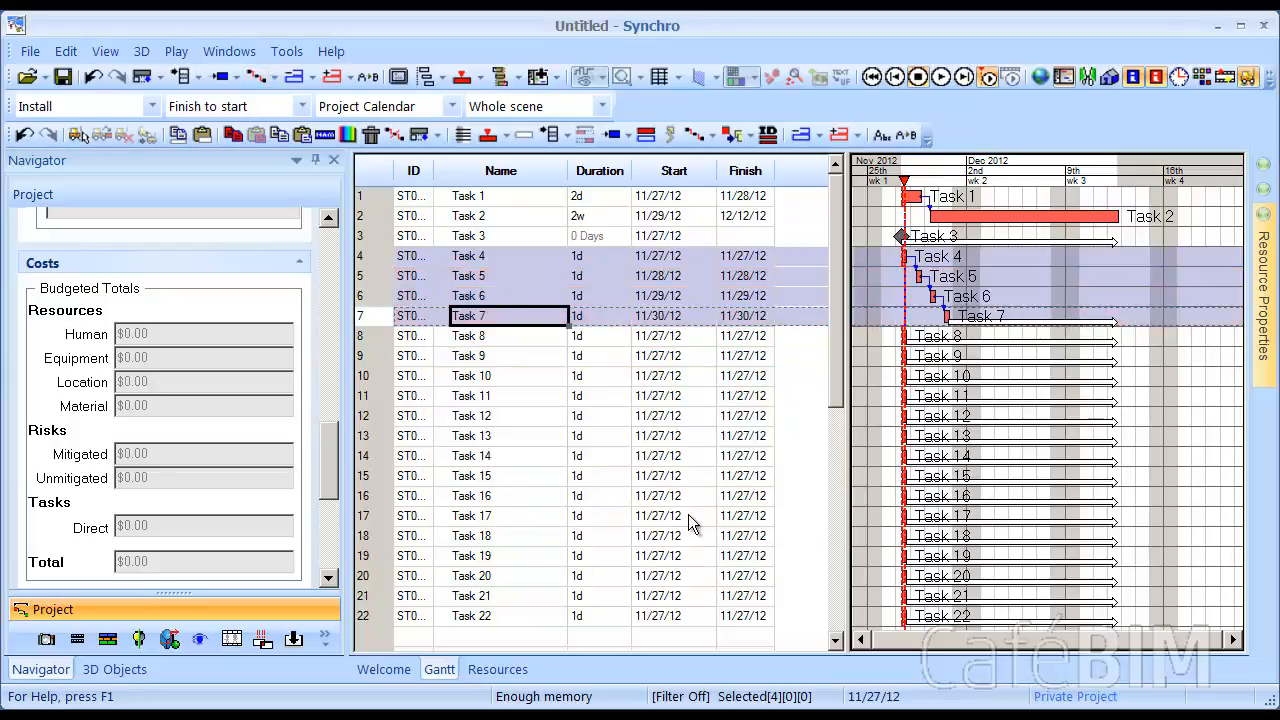
Try linking Task 8 through Task 12 as a chain with automatic rescheduling, and undo the linking
click(510, 340)
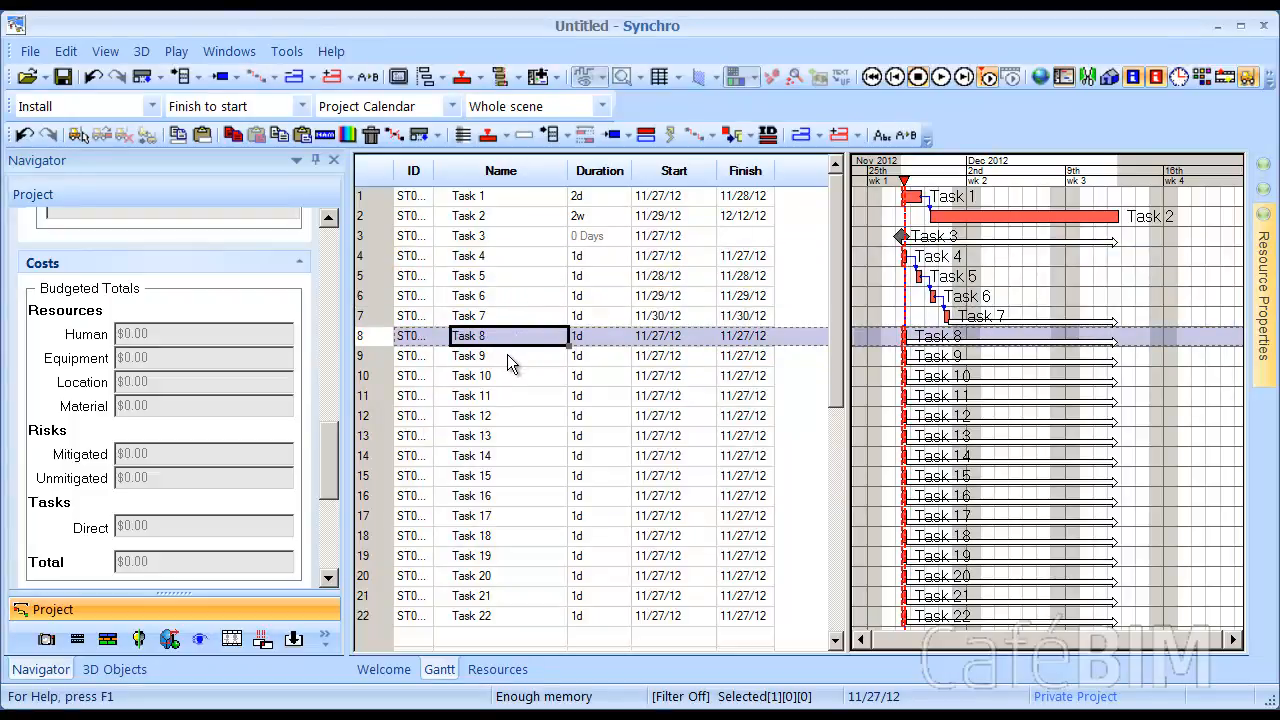
shift+click(503, 418)
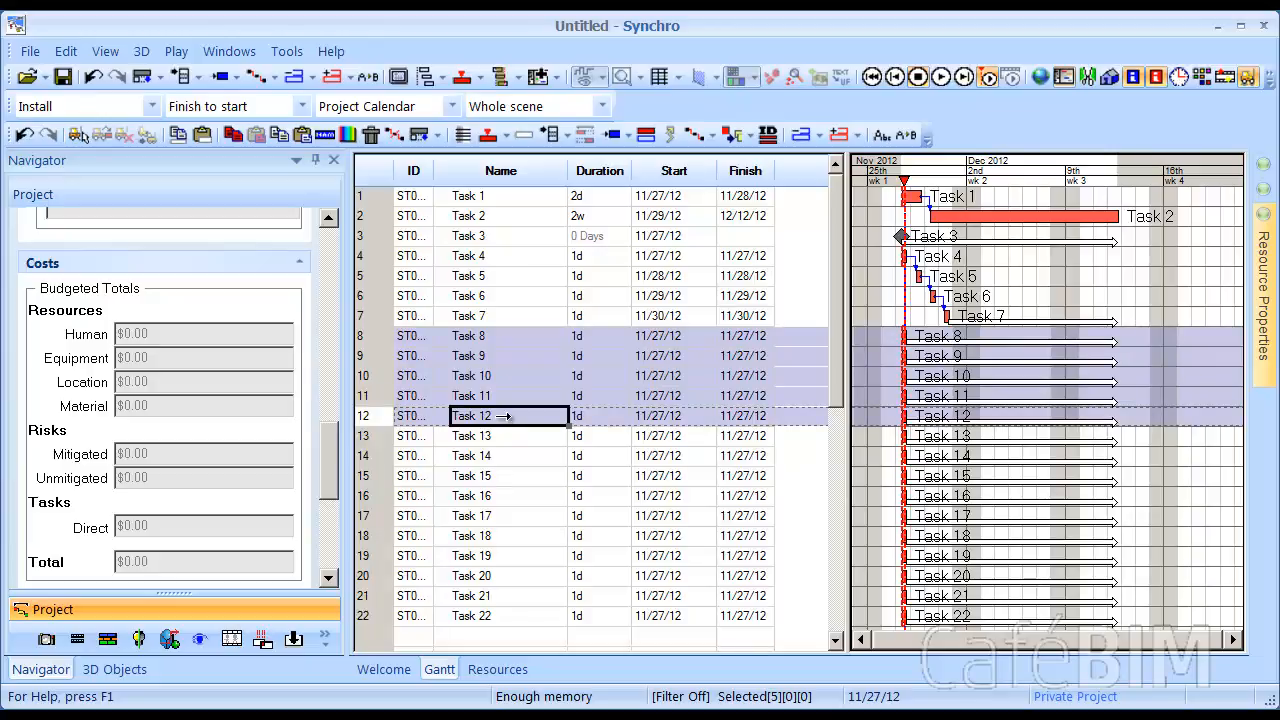
click(257, 79)
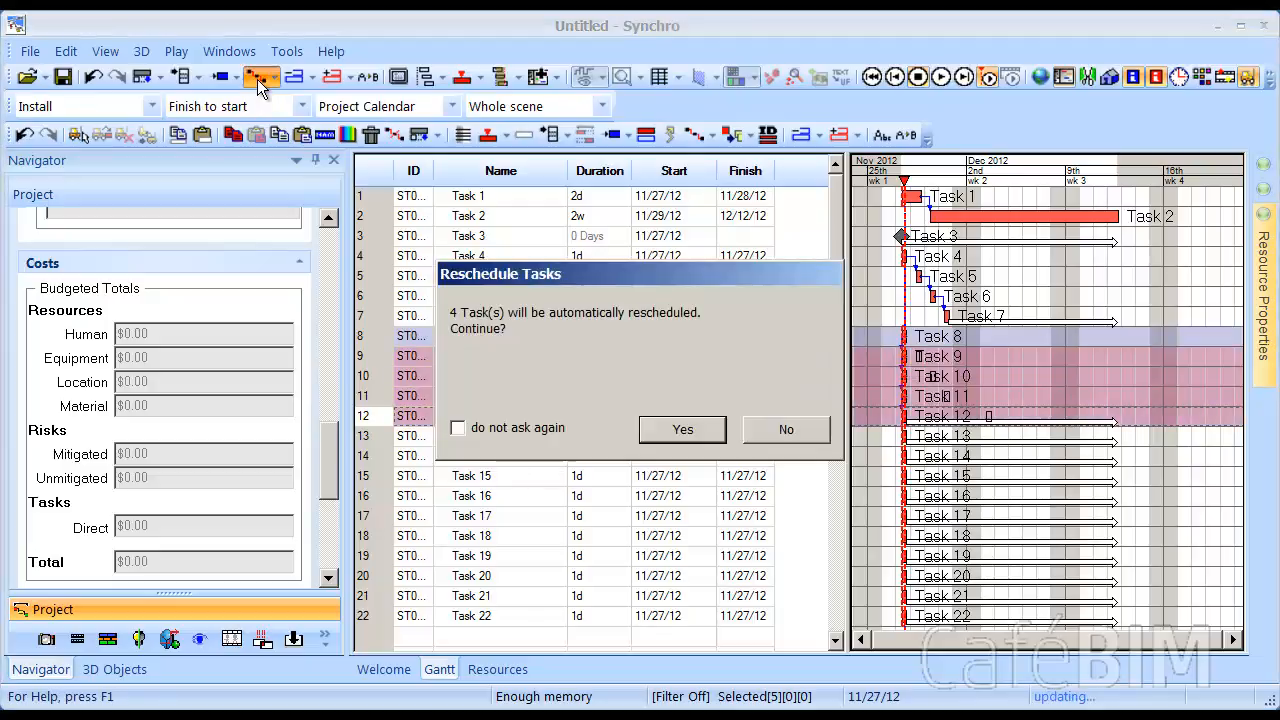
click(697, 426)
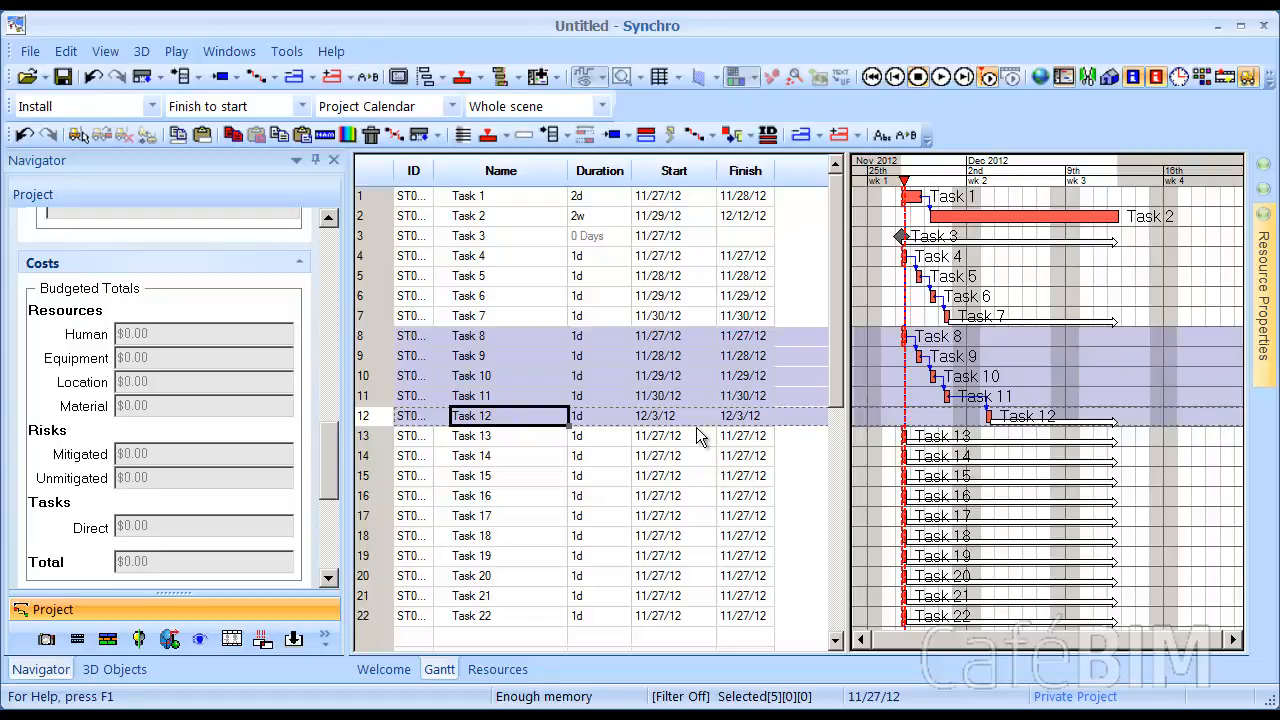
key(ctrl+z)
Link Tasks 10, 9, 13, 8, 11 and 12 as a chain in exactly that order and accept the automatic rescheduling
click(515, 375)
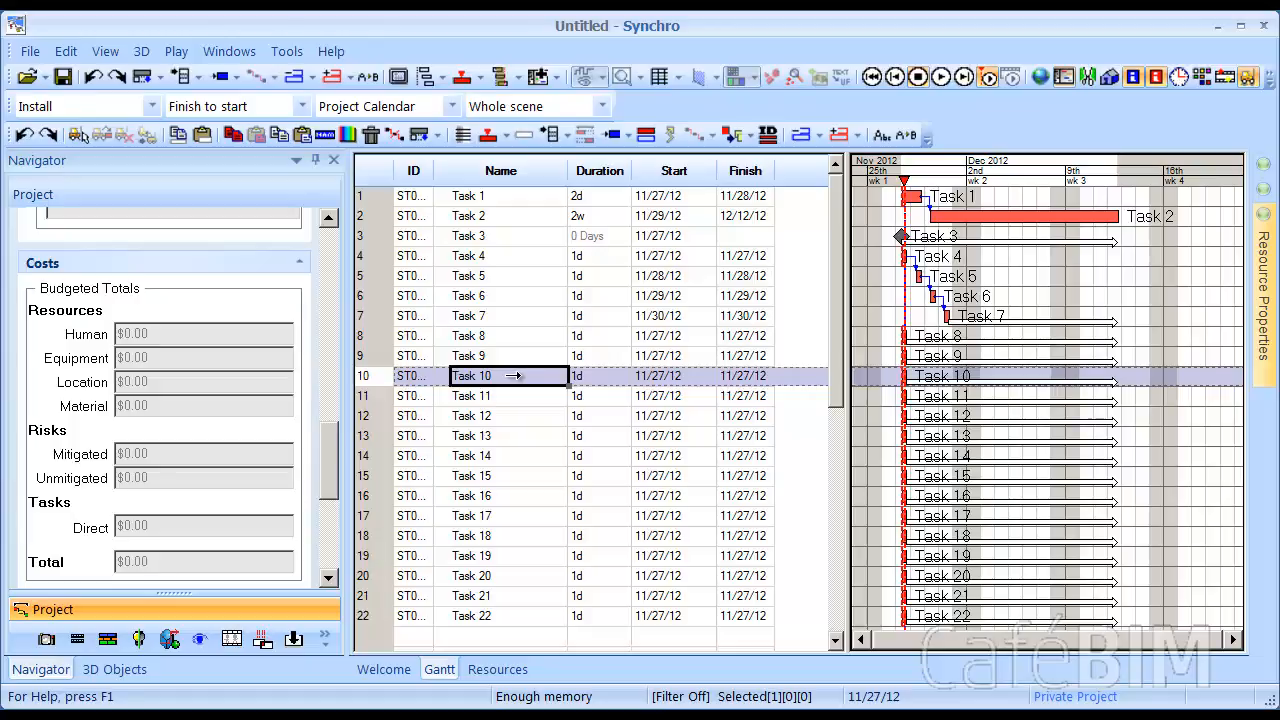
shift+click(518, 355)
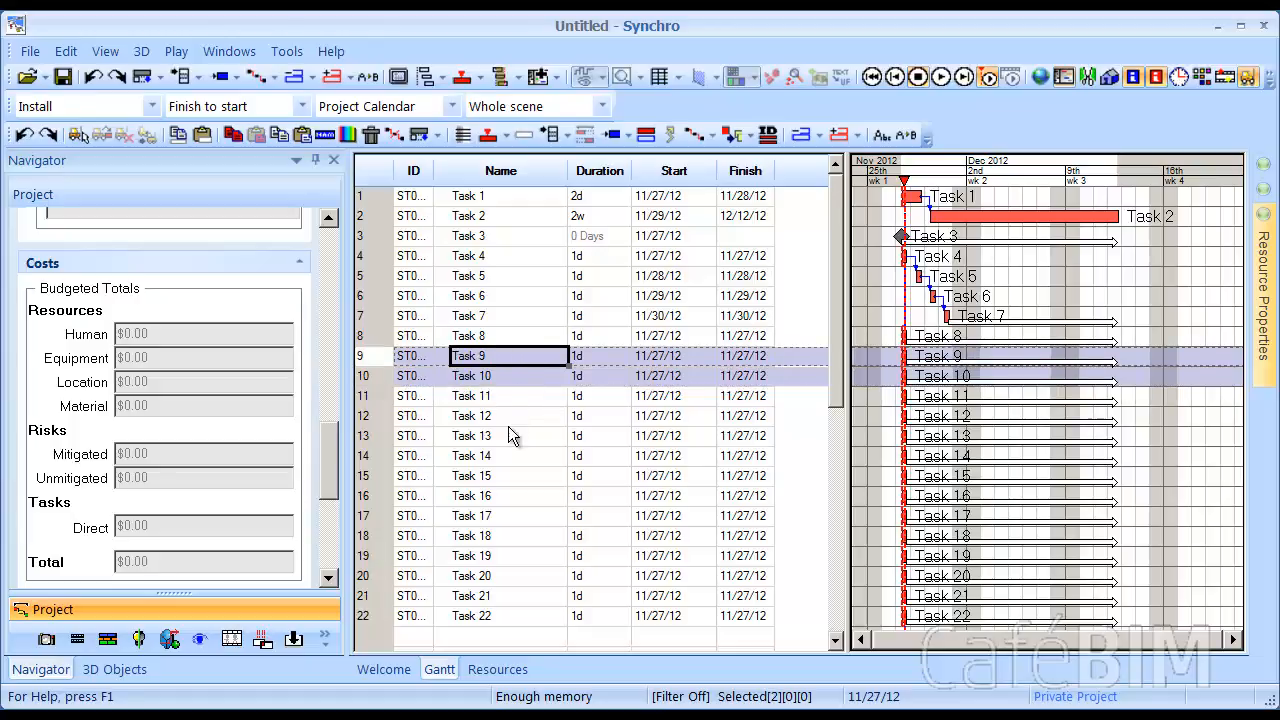
ctrl+click(505, 437)
ctrl+click(519, 337)
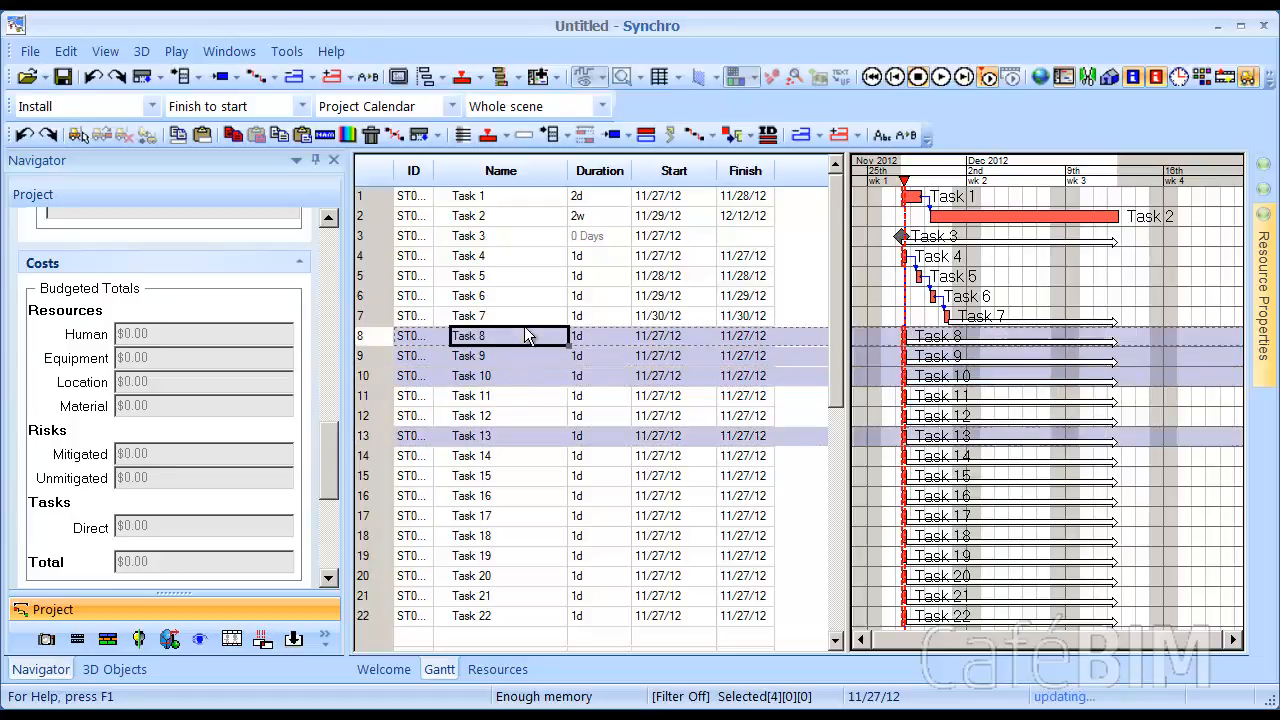
ctrl+click(504, 396)
ctrl+click(502, 416)
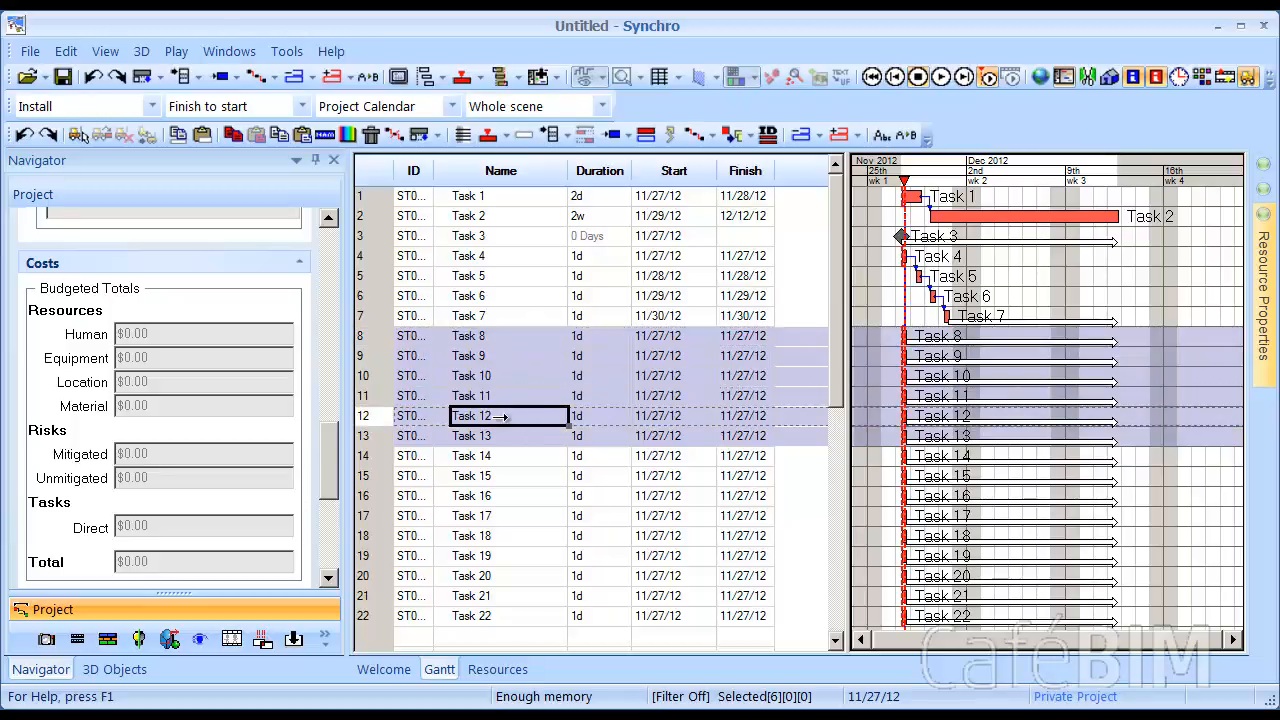
click(255, 79)
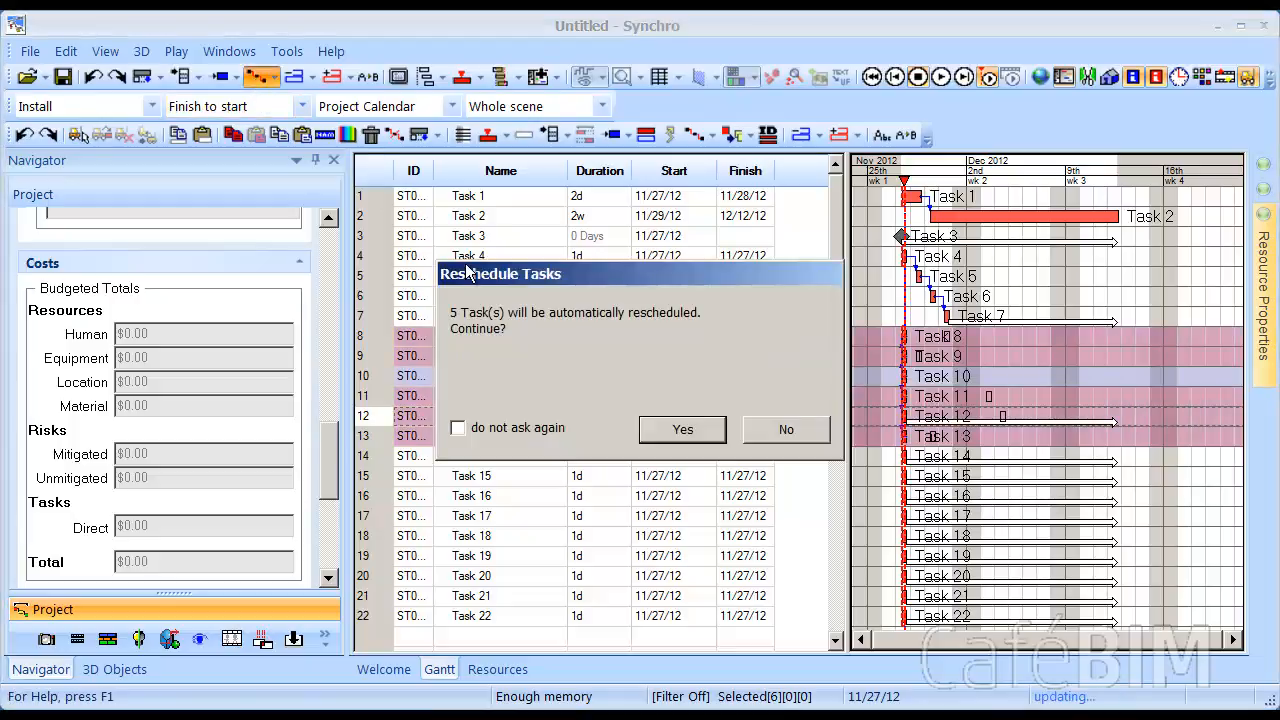
click(675, 440)
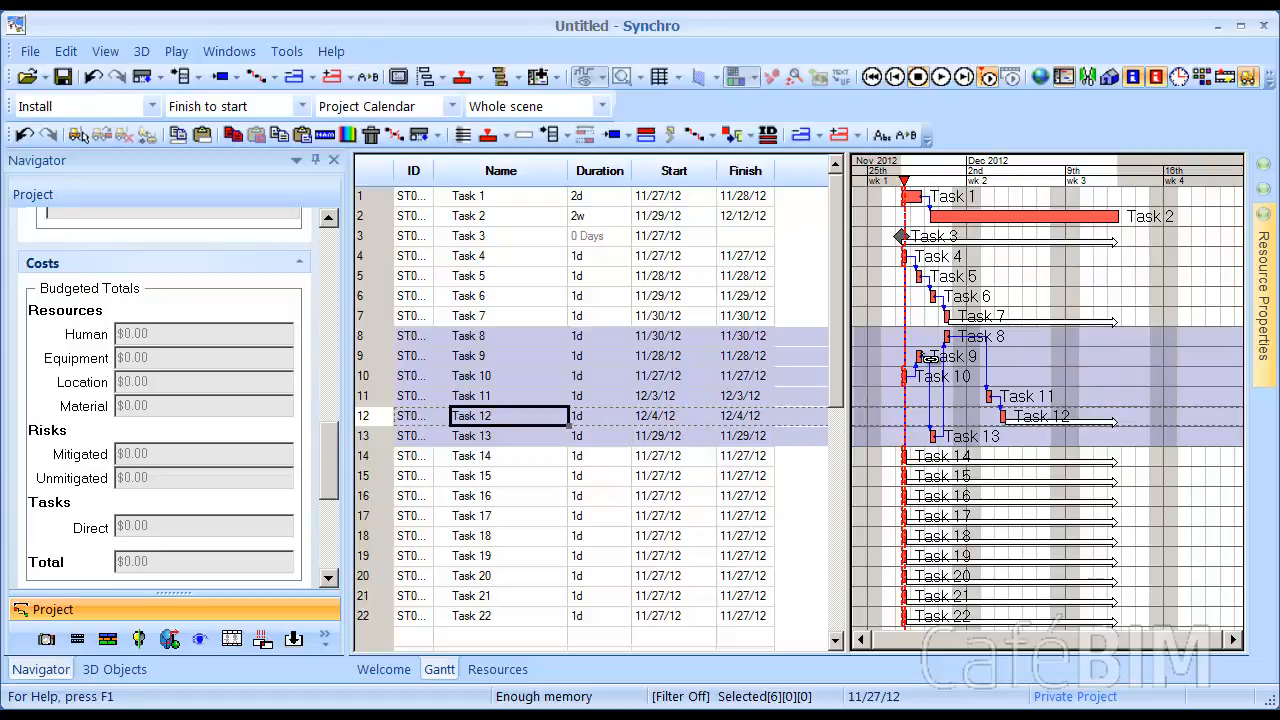
mouse_move(931, 357)
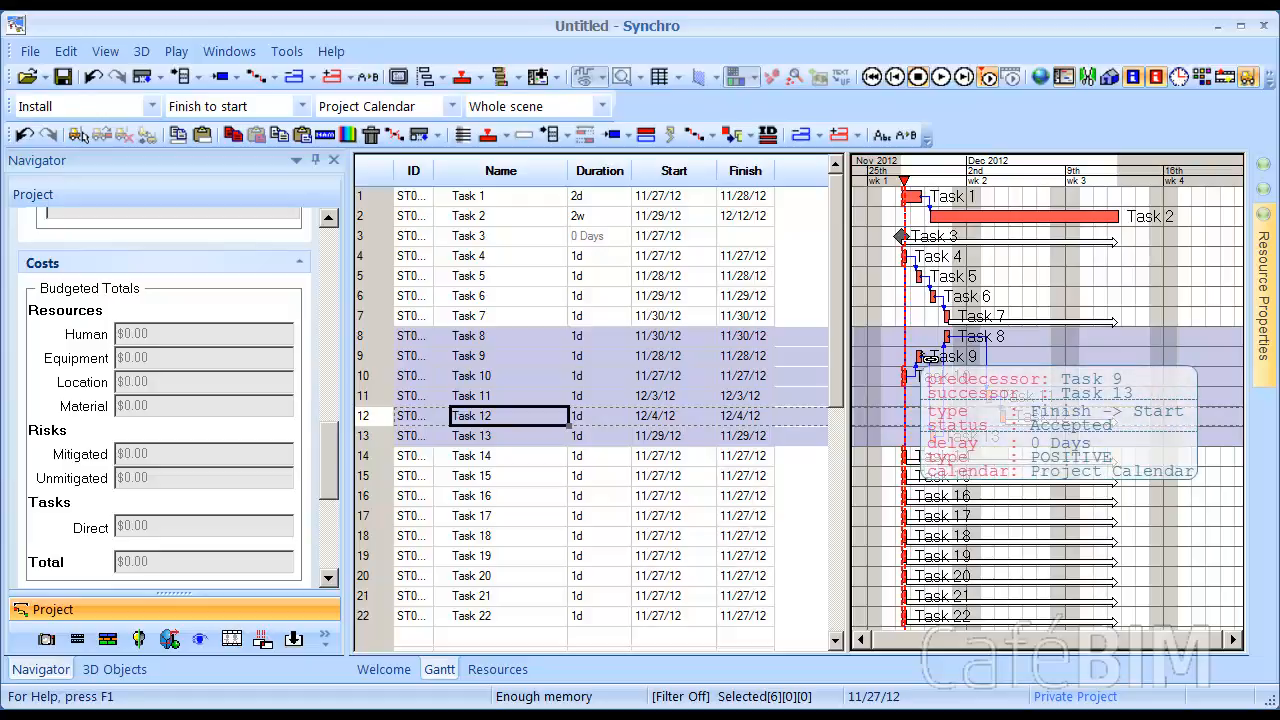